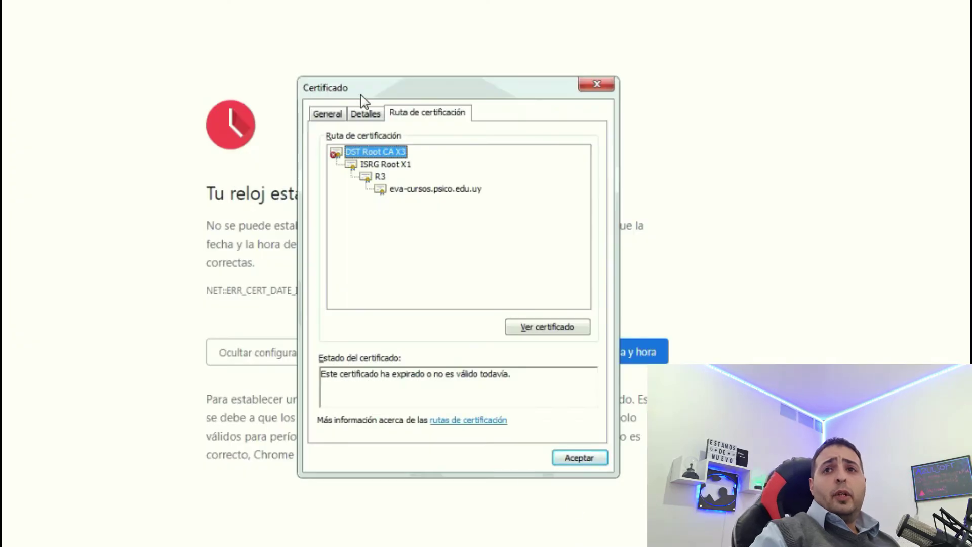
Examine the DST Root CA X3 root certificate in the site's certification path, including its validity dates, and close the certificate details.
{"action": "left_click_drag", "start_coordinate": [432, 83], "coordinate": [895, 118]}
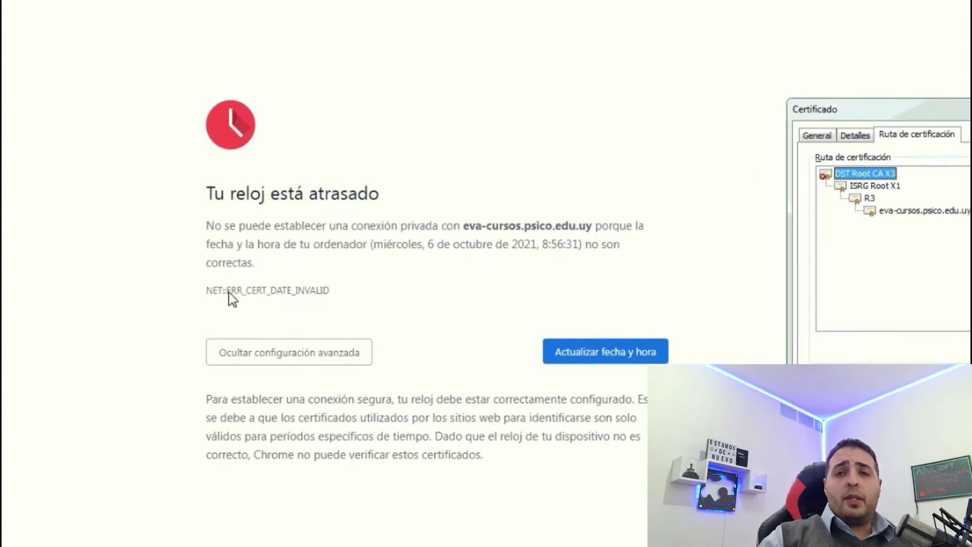
{"action": "left_click_drag", "start_coordinate": [918, 122], "coordinate": [519, 95]}
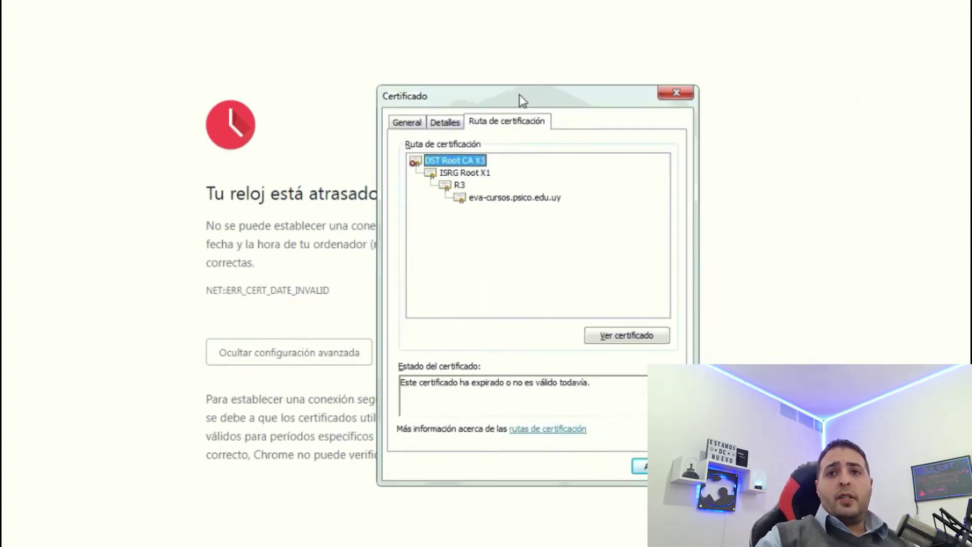
{"action": "double_click", "coordinate": [467, 161]}
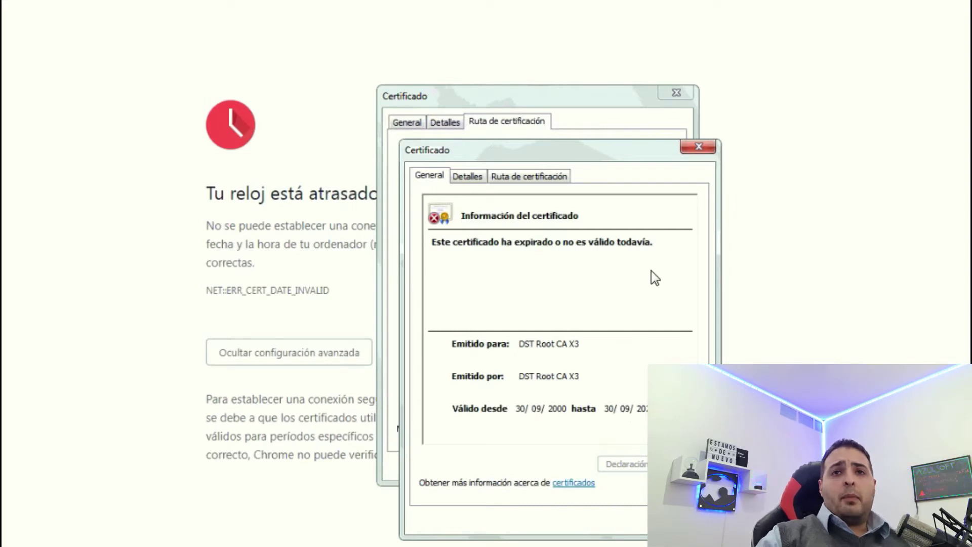
{"action": "key", "text": "Escape"}
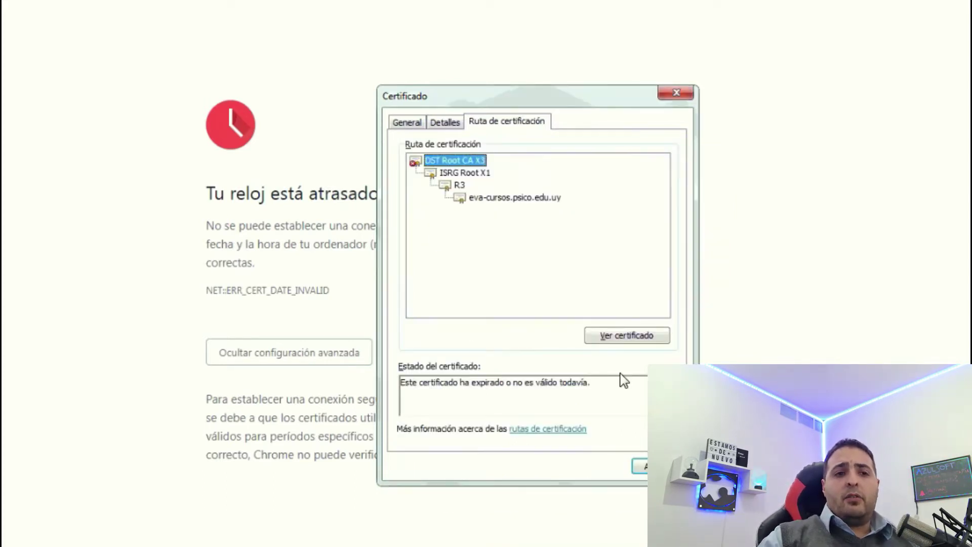
{"action": "left_click", "coordinate": [640, 465]}
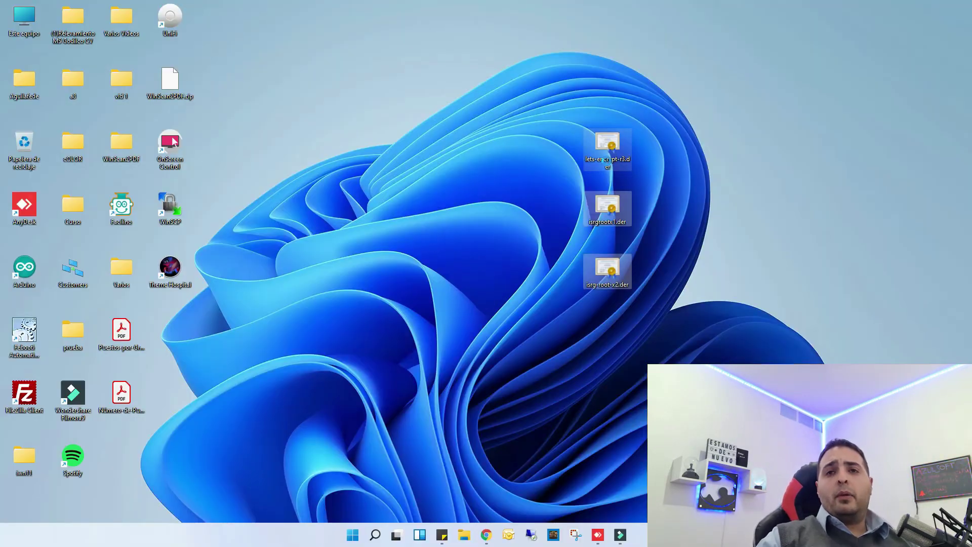
Copy the three certificate files from the local desktop onto the remote Windows 7 desktop in AnyDesk and move them to a clear area.
{"action": "right_click", "coordinate": [610, 163]}
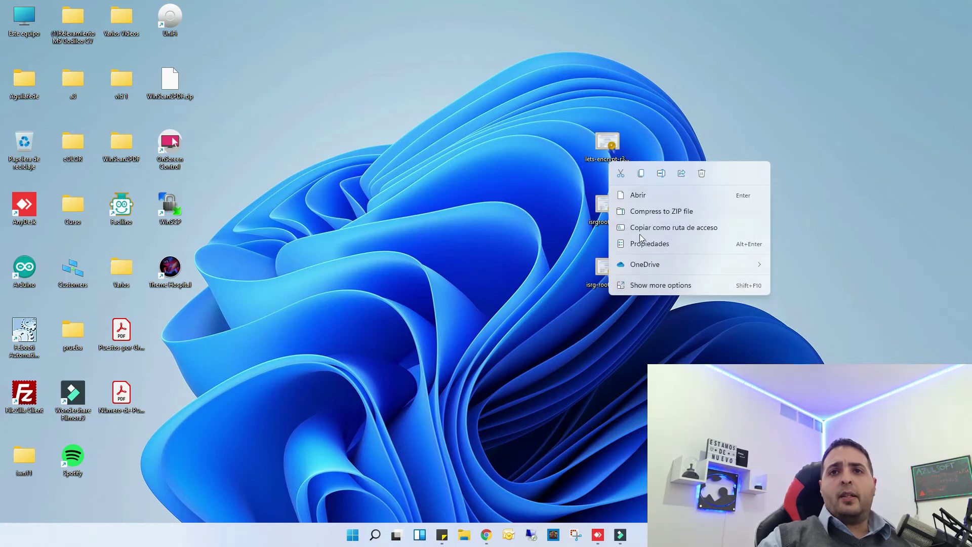
{"action": "left_click", "coordinate": [642, 175]}
{"action": "mouse_move", "coordinate": [598, 535]}
{"action": "left_click", "coordinate": [626, 499]}
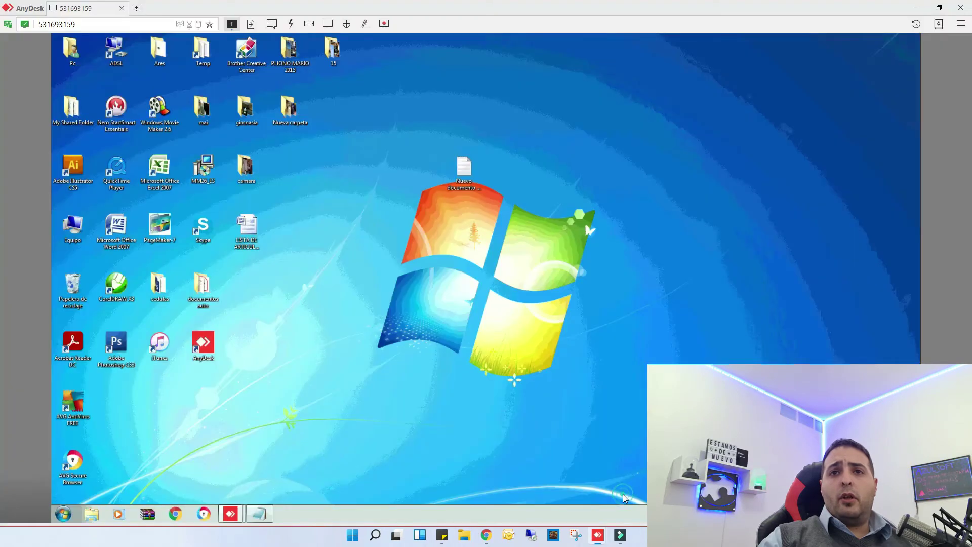
{"action": "right_click", "coordinate": [434, 243]}
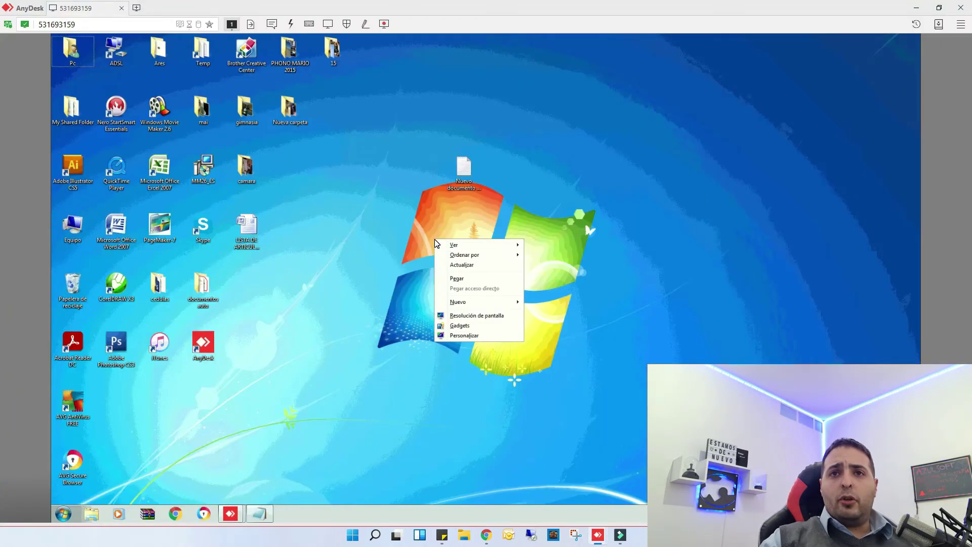
{"action": "left_click", "coordinate": [459, 280]}
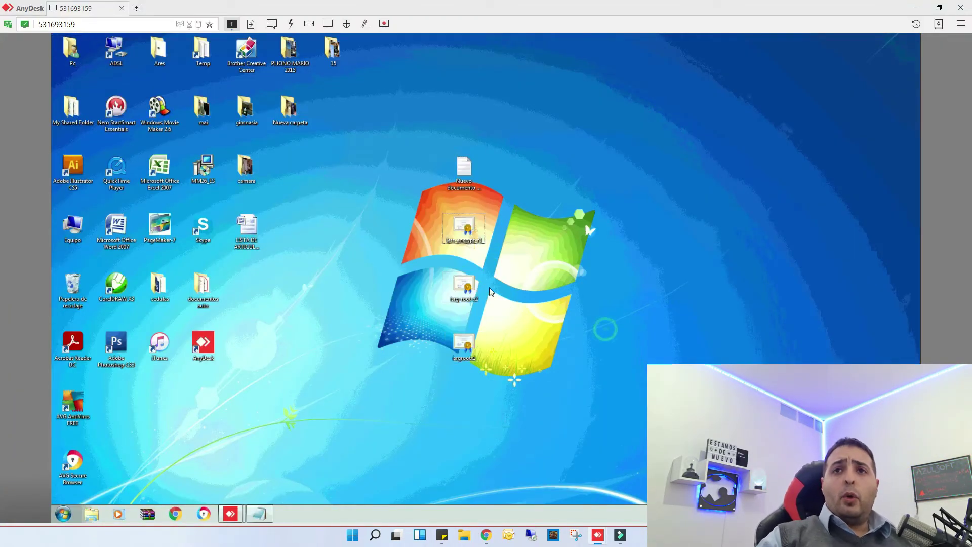
{"action": "left_click_drag", "start_coordinate": [463, 228], "coordinate": [594, 169]}
{"action": "left_click", "coordinate": [711, 244]}
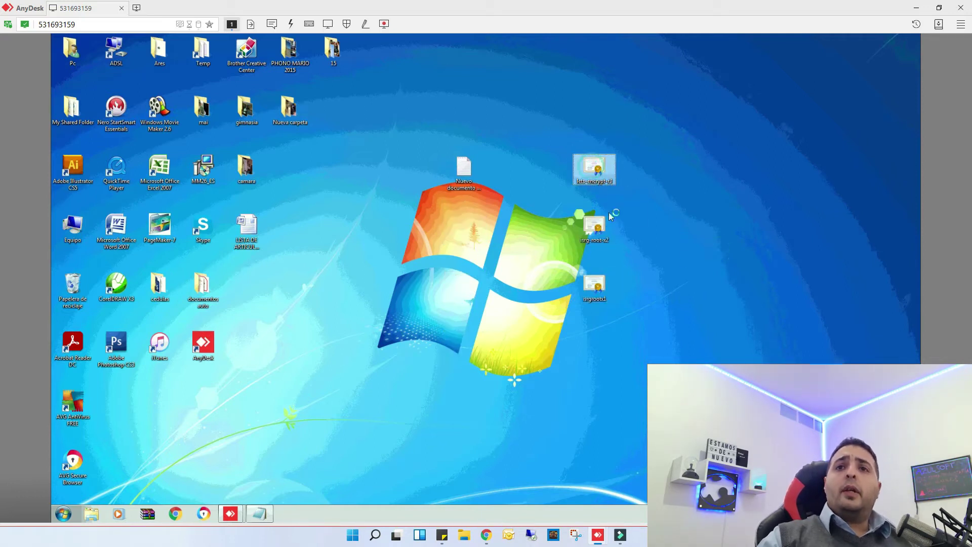
Install the lets-encrypt-r3 certificate with automatic certificate store selection and close its details.
{"action": "left_click_drag", "start_coordinate": [153, 53], "coordinate": [449, 143]}
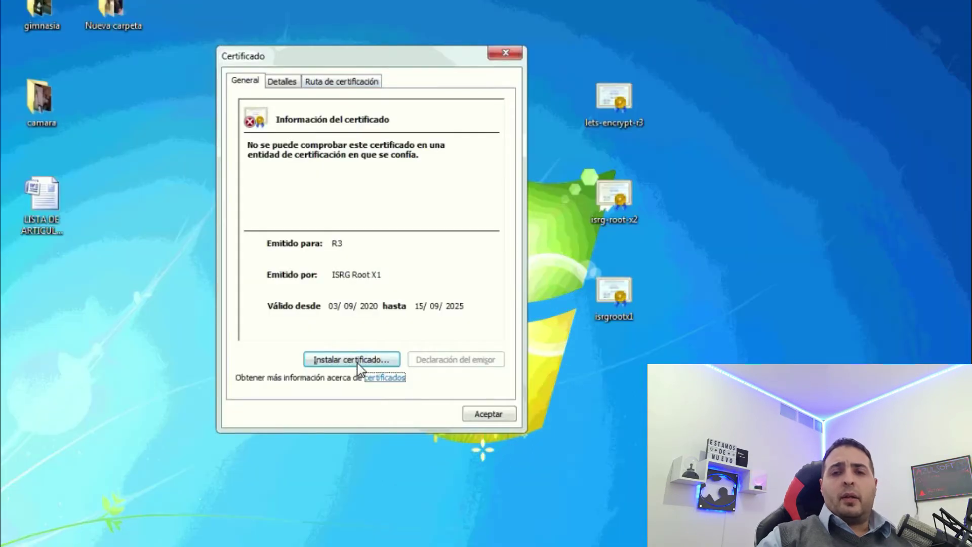
{"action": "left_click", "coordinate": [358, 360]}
{"action": "left_click", "coordinate": [527, 427]}
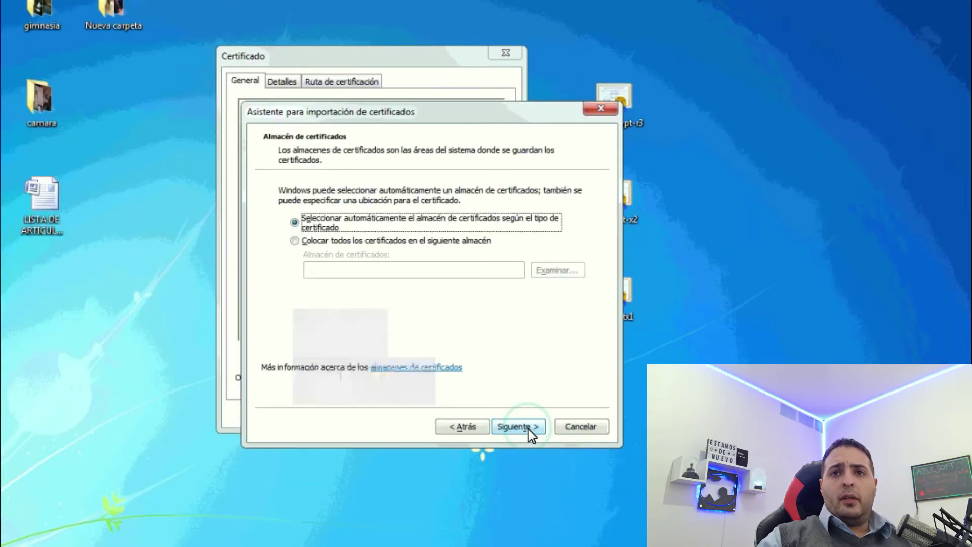
{"action": "left_click", "coordinate": [527, 429]}
{"action": "left_click", "coordinate": [526, 429]}
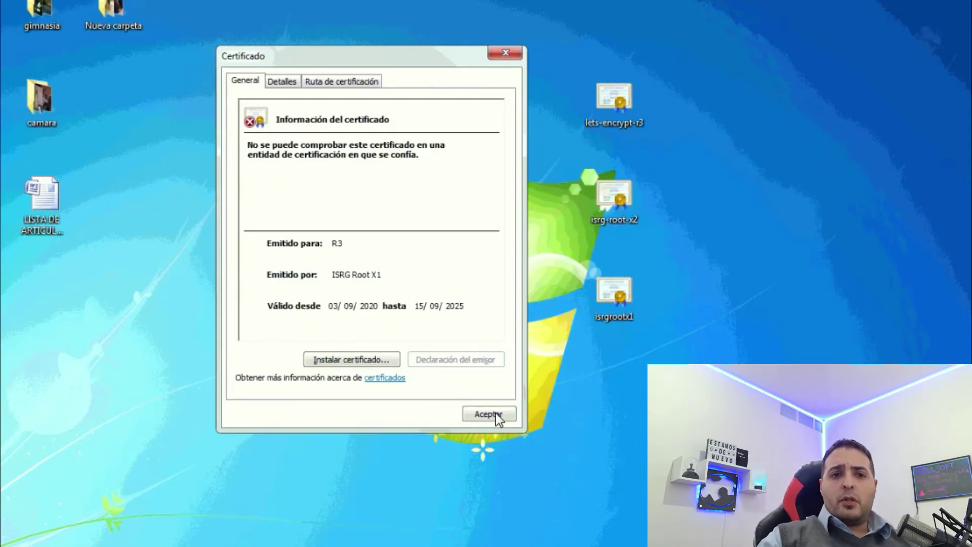
{"action": "left_click", "coordinate": [526, 329]}
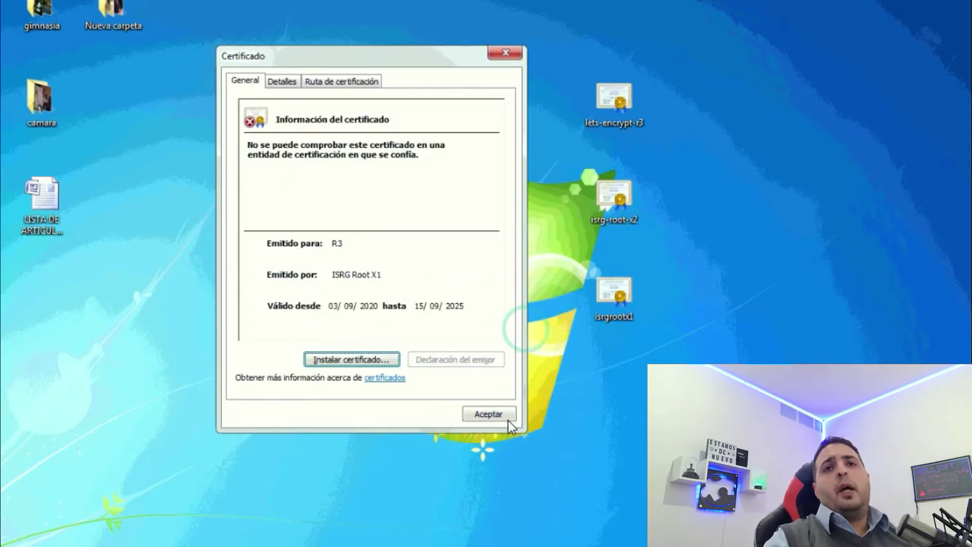
{"action": "left_click", "coordinate": [497, 414]}
Install the isrg-root-x2 certificate with the import wizard's default options and close its details.
{"action": "double_click", "coordinate": [602, 215]}
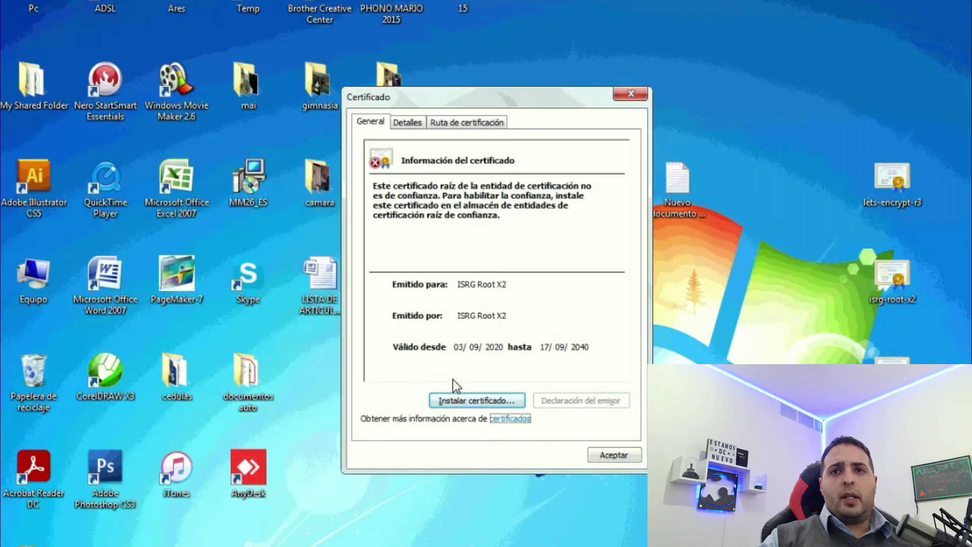
{"action": "left_click", "coordinate": [457, 395]}
{"action": "left_click", "coordinate": [636, 468]}
{"action": "left_click", "coordinate": [637, 468]}
{"action": "left_click", "coordinate": [634, 468]}
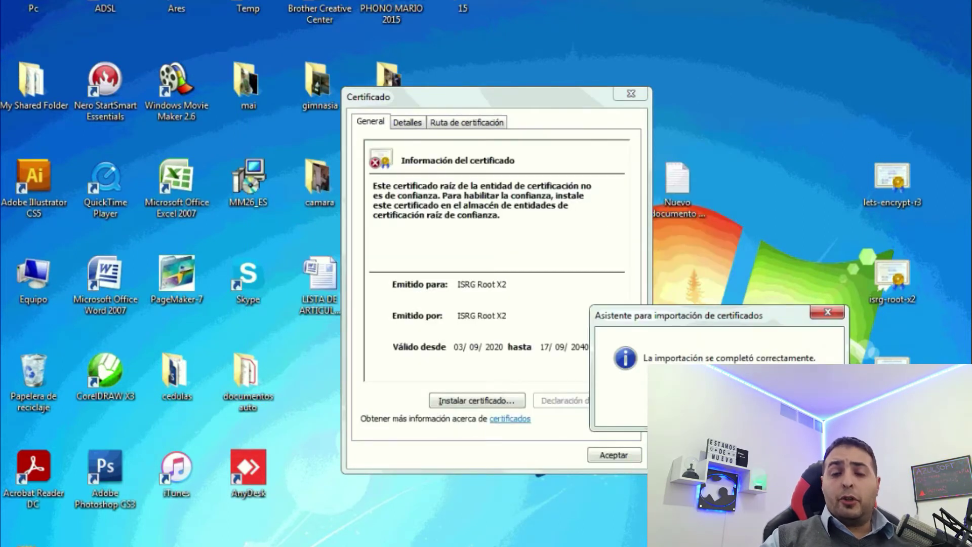
{"action": "key", "text": "Return"}
{"action": "left_click", "coordinate": [615, 454]}
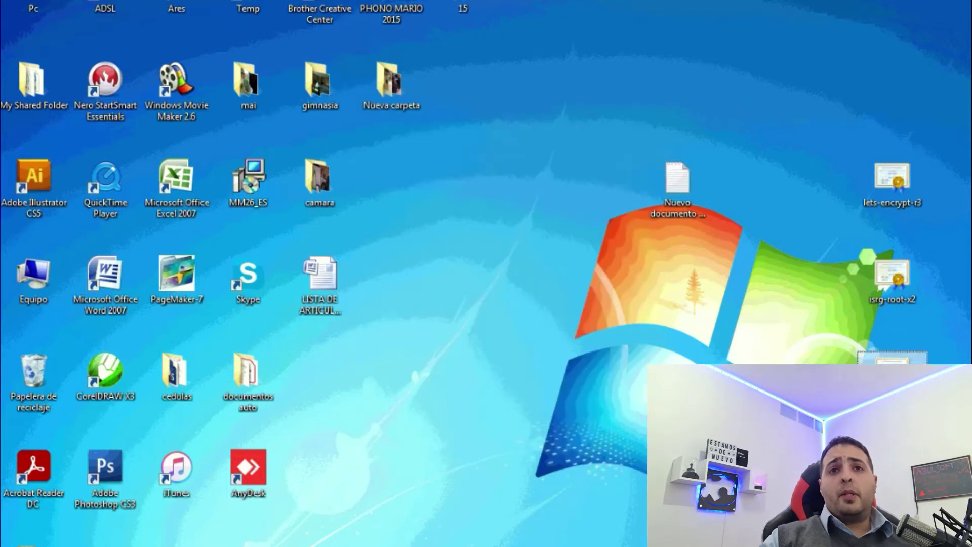
Install the isrgrootx1 certificate with the import wizard's default options and close its details.
{"action": "double_click", "coordinate": [892, 358]}
{"action": "left_click", "coordinate": [145, 282]}
{"action": "left_click", "coordinate": [320, 352]}
{"action": "left_click", "coordinate": [320, 354]}
{"action": "left_click", "coordinate": [319, 357]}
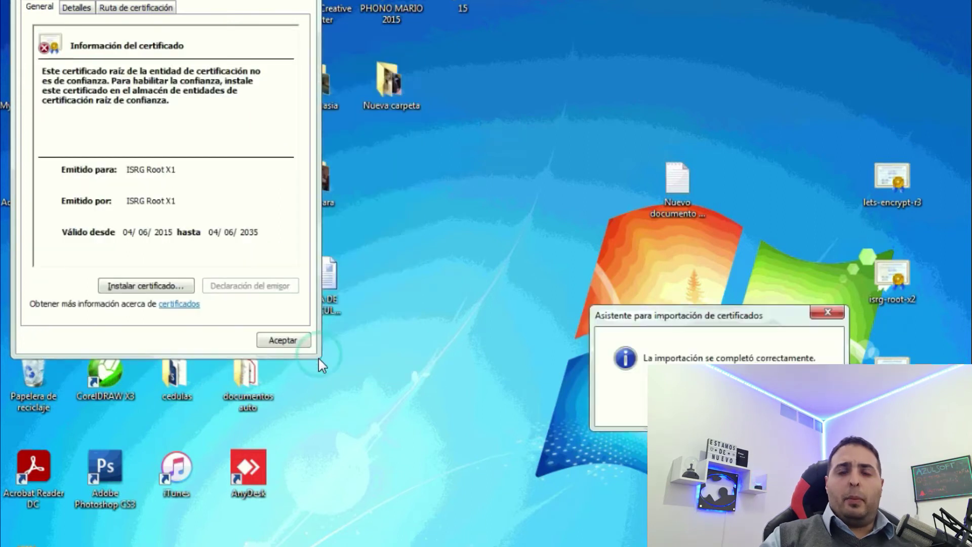
{"action": "key", "text": "Return"}
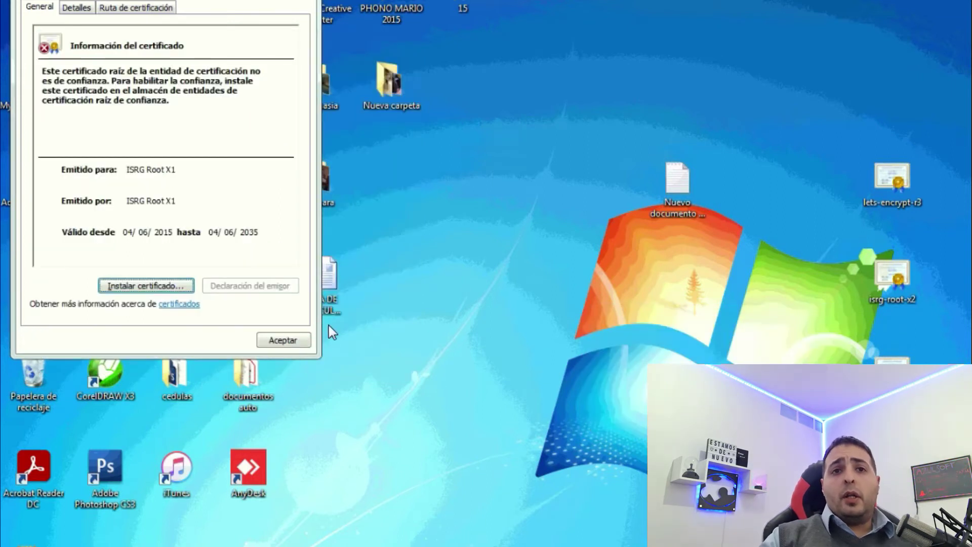
{"action": "left_click", "coordinate": [287, 340]}
Search the remote computer for "opciones" and open Opciones de Internet.
{"action": "left_click", "coordinate": [19, 546]}
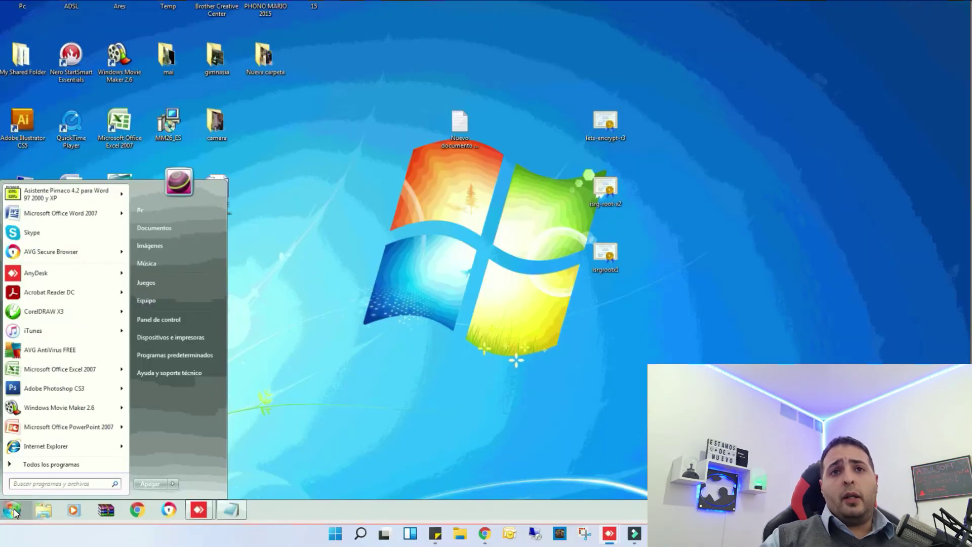
{"action": "type", "text": "opciones"}
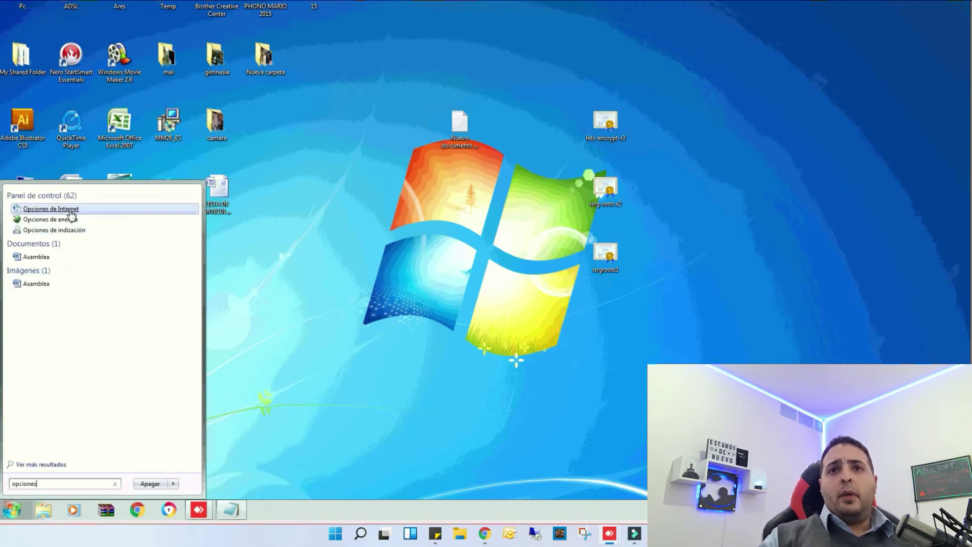
{"action": "left_click", "coordinate": [64, 212]}
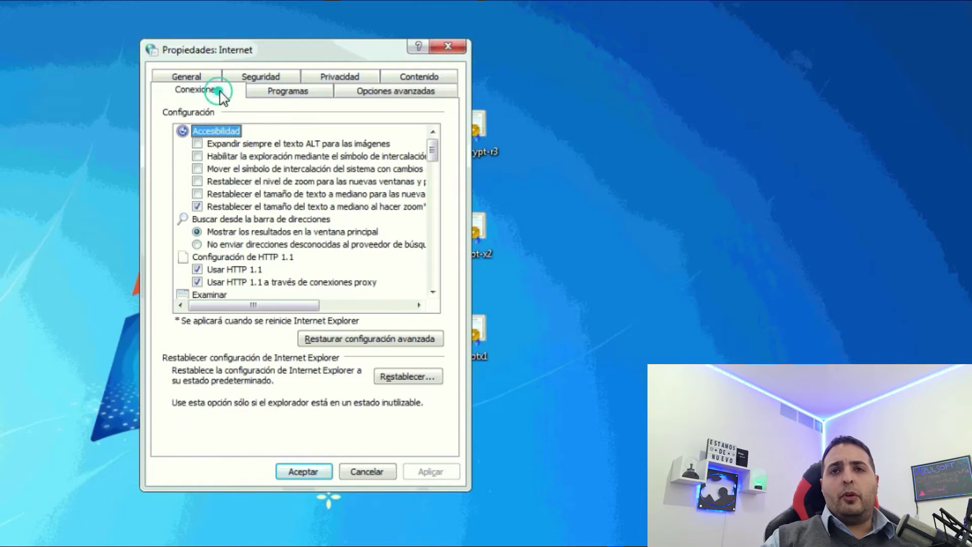
Clear the SSL state in the Contenido settings of the Internet properties.
{"action": "left_click", "coordinate": [445, 100]}
{"action": "left_click", "coordinate": [279, 95]}
{"action": "left_click", "coordinate": [279, 76]}
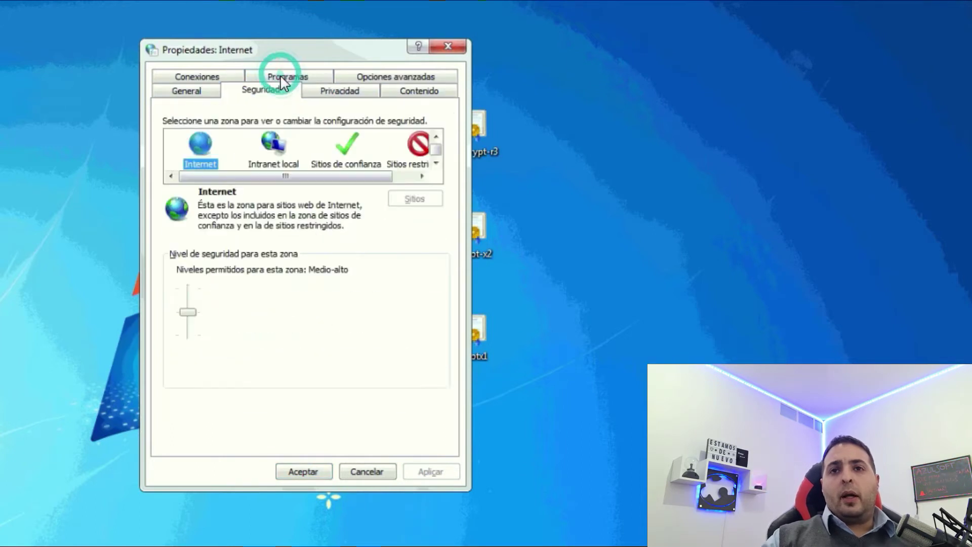
{"action": "left_click", "coordinate": [339, 92]}
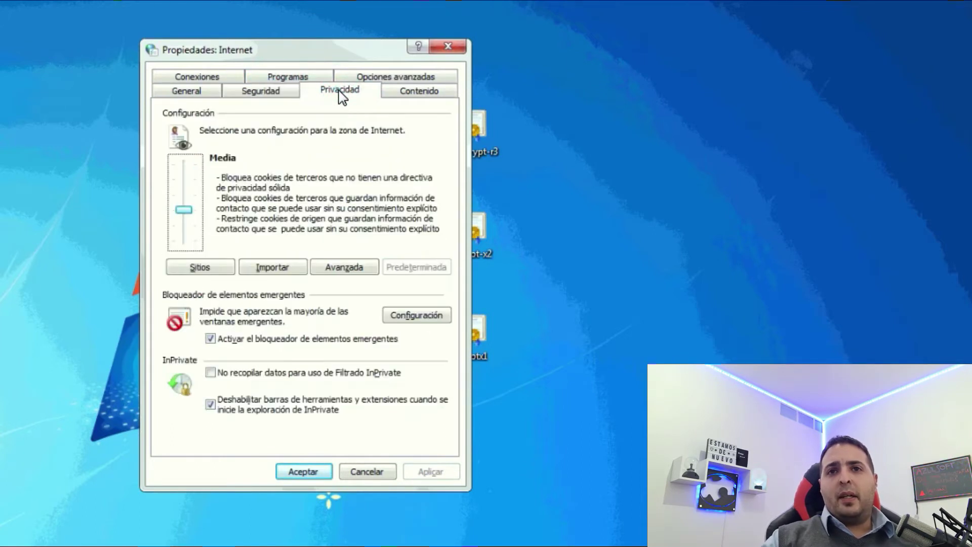
{"action": "left_click", "coordinate": [420, 94]}
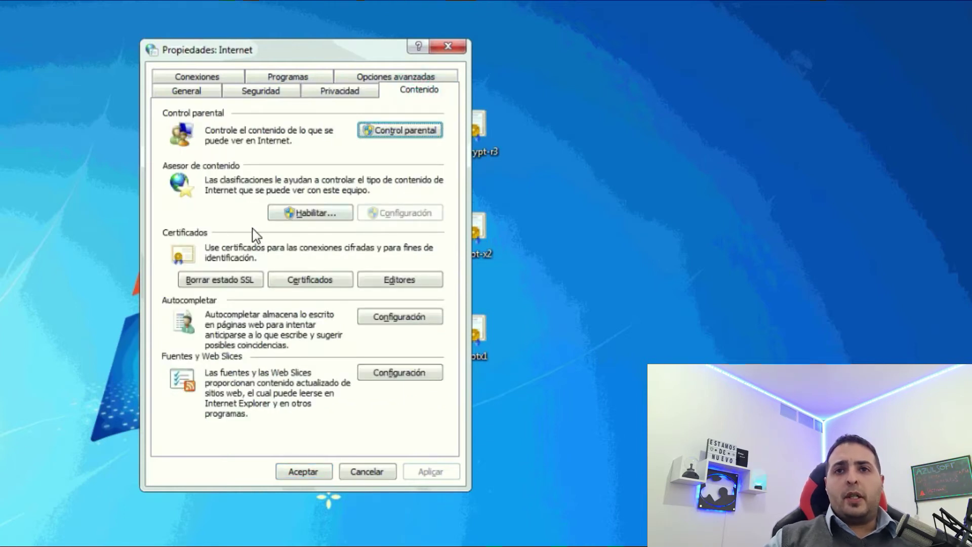
{"action": "left_click", "coordinate": [222, 281]}
{"action": "left_click", "coordinate": [380, 372]}
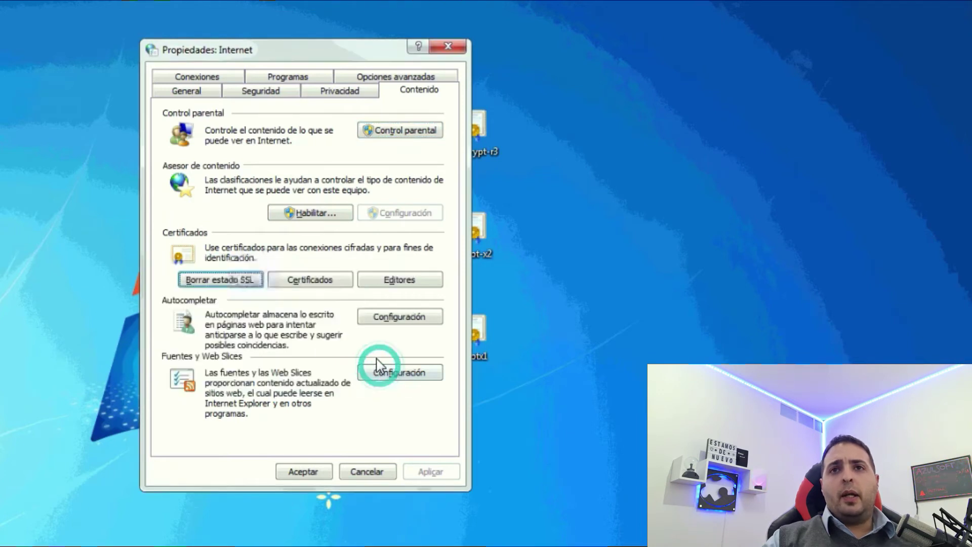
Open the certificate manager from the Internet properties and show the intermediate certification authorities.
{"action": "left_click", "coordinate": [308, 280]}
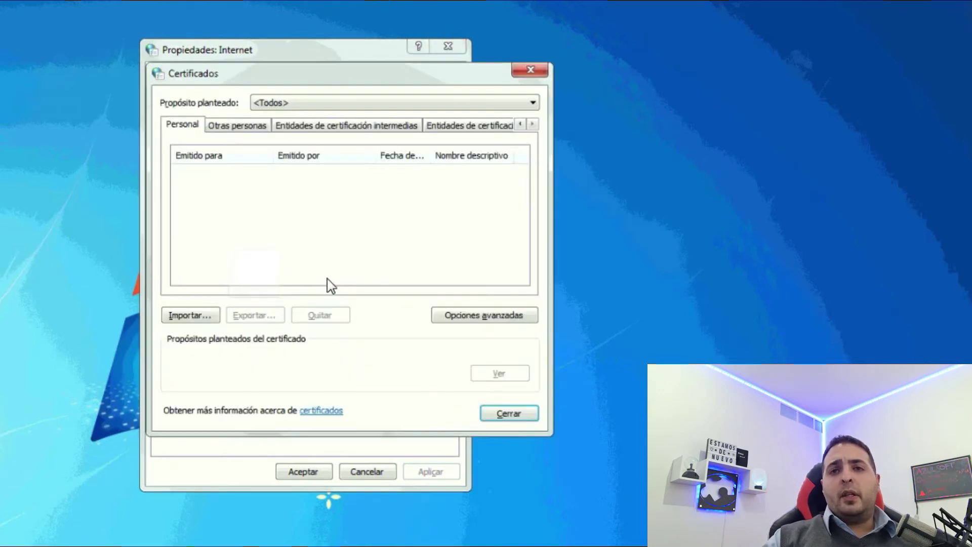
{"action": "left_click_drag", "start_coordinate": [303, 74], "coordinate": [218, 82]}
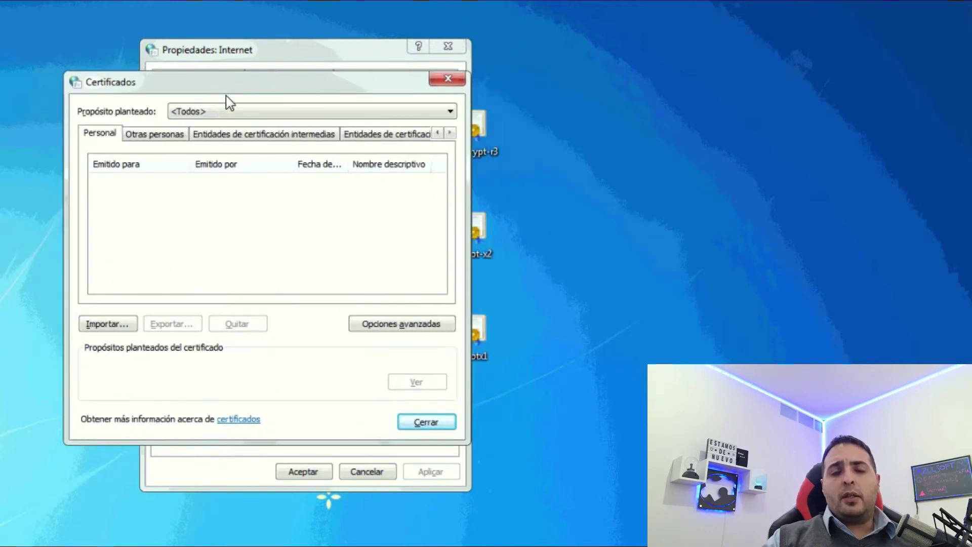
{"action": "left_click", "coordinate": [163, 136]}
{"action": "left_click", "coordinate": [310, 141]}
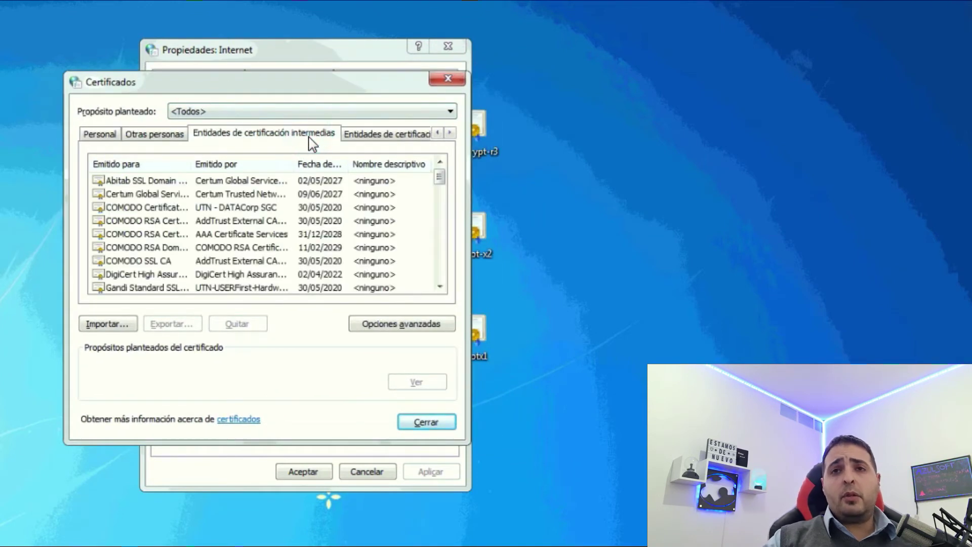
Remove the Let's Encrypt Authority certificate issued by DST Root CA X3 from the intermediate certification authorities.
{"action": "left_click", "coordinate": [440, 287]}
{"action": "left_click", "coordinate": [440, 287]}
{"action": "left_click", "coordinate": [439, 287]}
{"action": "left_click", "coordinate": [439, 287]}
{"action": "left_click", "coordinate": [439, 287]}
{"action": "left_click", "coordinate": [439, 287]}
{"action": "left_click", "coordinate": [439, 287]}
{"action": "left_click", "coordinate": [439, 287]}
{"action": "left_click", "coordinate": [439, 287]}
{"action": "left_click", "coordinate": [439, 287]}
{"action": "left_click", "coordinate": [439, 287]}
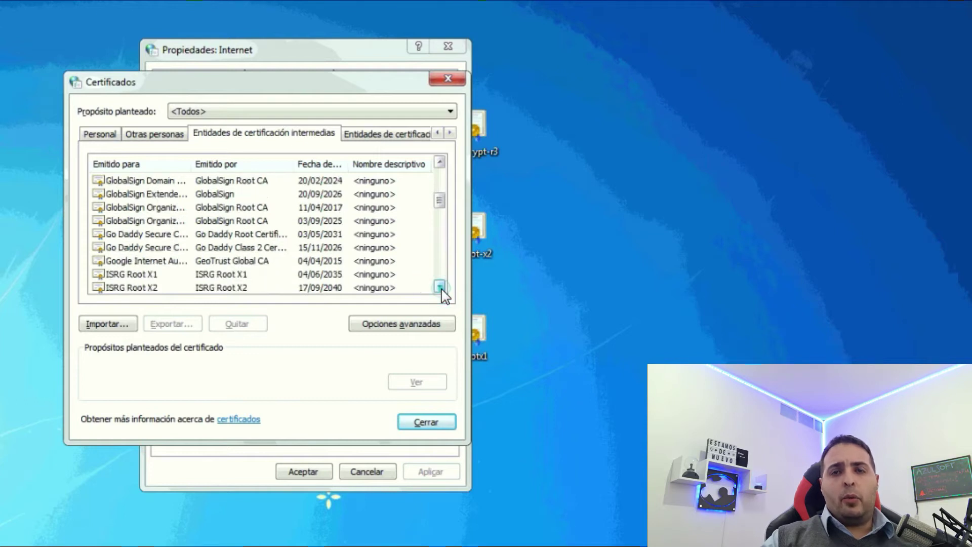
{"action": "left_click", "coordinate": [439, 287]}
{"action": "left_click", "coordinate": [440, 287]}
{"action": "left_click", "coordinate": [440, 288]}
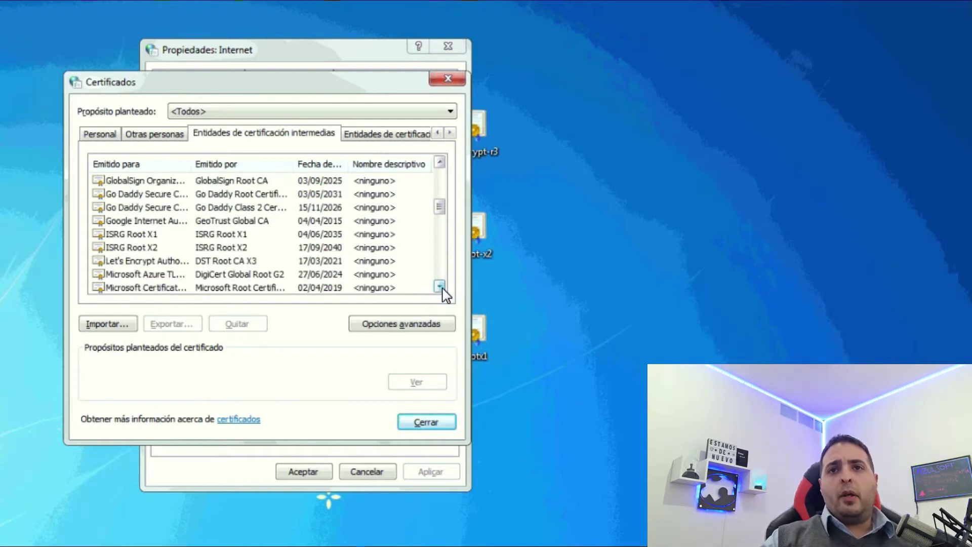
{"action": "left_click", "coordinate": [440, 287]}
{"action": "left_click", "coordinate": [439, 287]}
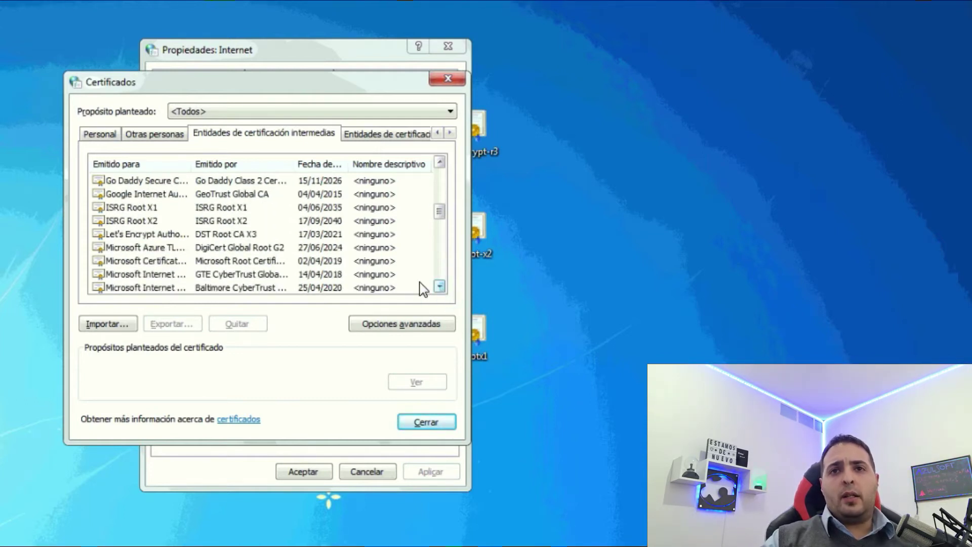
{"action": "left_click", "coordinate": [143, 233]}
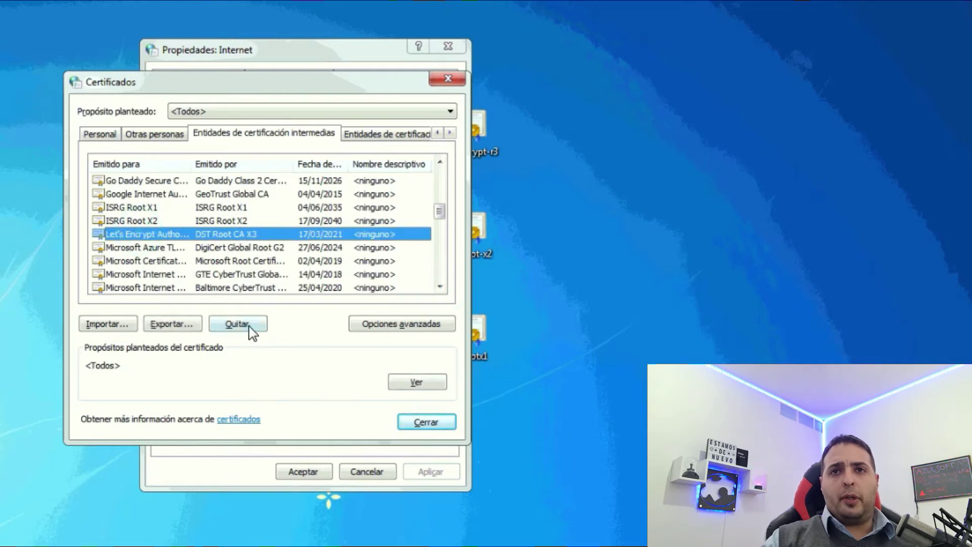
{"action": "left_click", "coordinate": [248, 326]}
{"action": "left_click", "coordinate": [553, 471]}
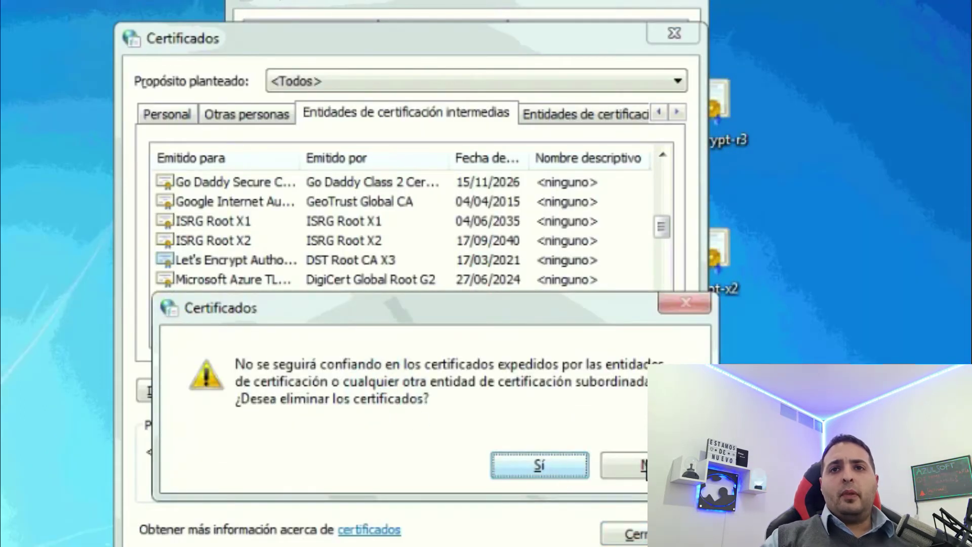
Sort the intermediate certification authorities by expiration date, with the oldest certificates first.
{"action": "left_click", "coordinate": [493, 158]}
{"action": "left_click", "coordinate": [664, 227]}
{"action": "left_click_drag", "start_coordinate": [673, 183], "coordinate": [673, 155]}
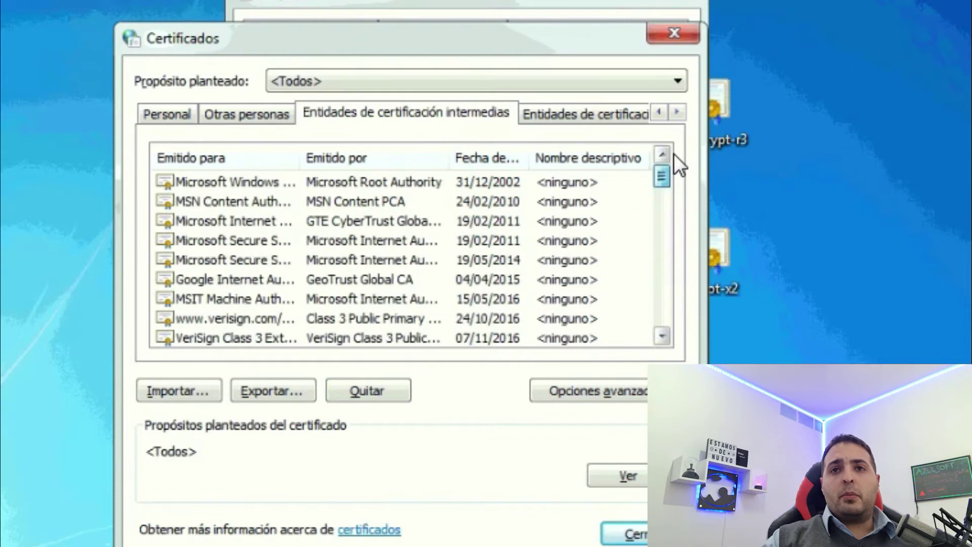
Remove the Let's Encrypt Authority certificate issued by DST Root CA X3 that expires 17/03/2021 from the intermediate authorities, and check the remaining list.
{"action": "left_click", "coordinate": [668, 339]}
{"action": "left_click", "coordinate": [669, 340]}
{"action": "left_click", "coordinate": [668, 339]}
{"action": "left_click", "coordinate": [669, 339]}
{"action": "left_click", "coordinate": [669, 339]}
{"action": "left_click", "coordinate": [668, 339]}
{"action": "left_click", "coordinate": [668, 339]}
{"action": "left_click", "coordinate": [669, 339]}
{"action": "left_click", "coordinate": [668, 340]}
{"action": "left_click", "coordinate": [668, 339]}
{"action": "left_click", "coordinate": [669, 339]}
{"action": "left_click", "coordinate": [668, 340]}
{"action": "left_click", "coordinate": [669, 339]}
{"action": "left_click", "coordinate": [668, 339]}
{"action": "left_click", "coordinate": [668, 339]}
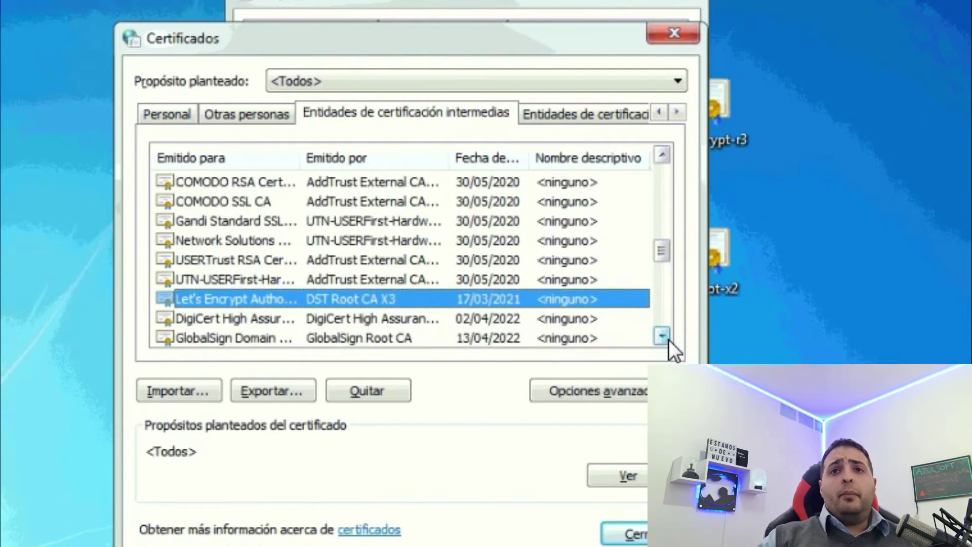
{"action": "left_click", "coordinate": [668, 339]}
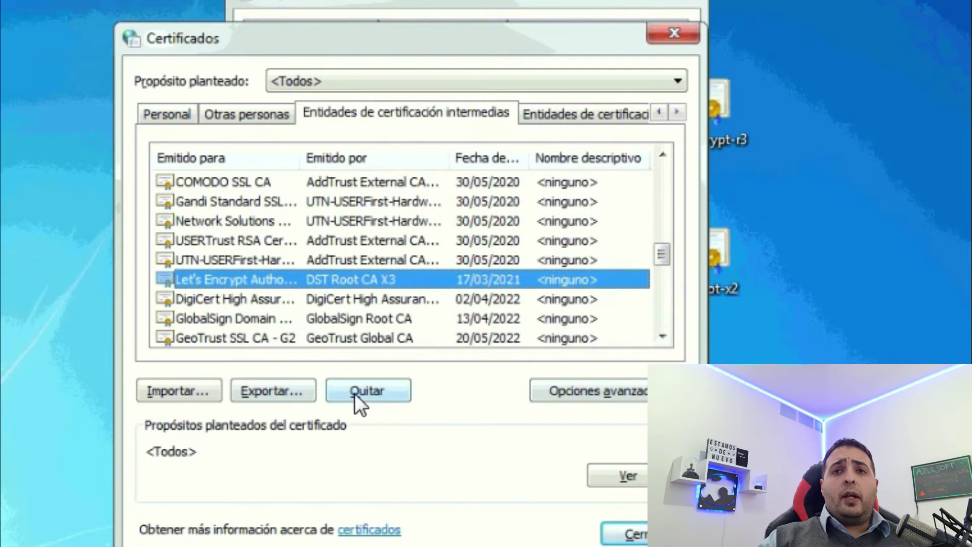
{"action": "left_click", "coordinate": [372, 394]}
{"action": "left_click", "coordinate": [531, 471]}
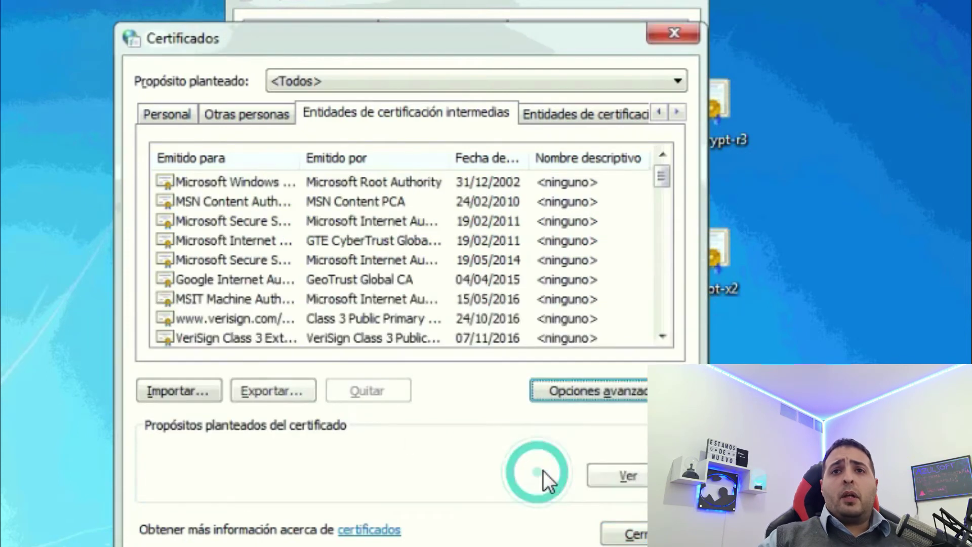
{"action": "left_click", "coordinate": [660, 310]}
{"action": "left_click", "coordinate": [660, 308]}
{"action": "left_click_drag", "start_coordinate": [662, 338], "coordinate": [662, 337]}
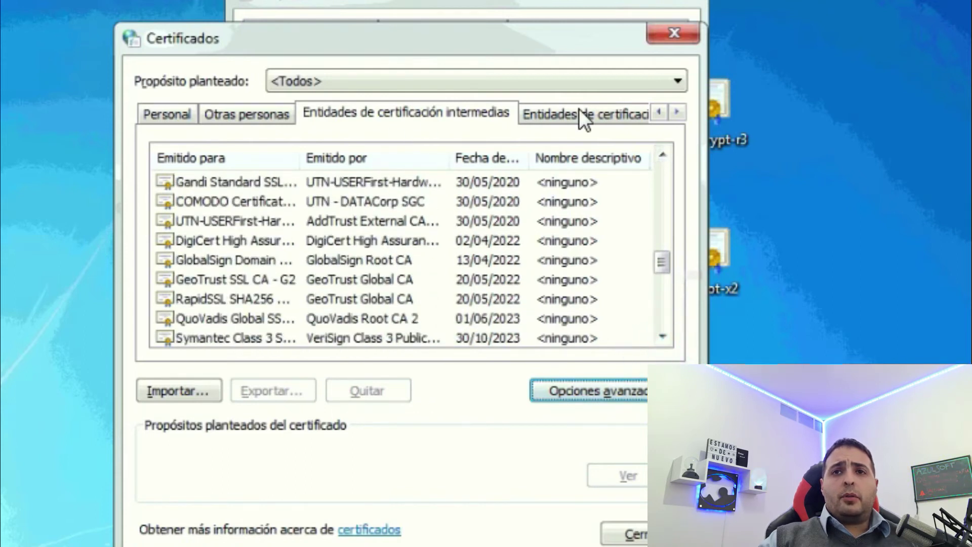
Sort the trusted root certification authorities by expiration date and remove the DST Root CA X3 certificate, accepting the deletion.
{"action": "left_click", "coordinate": [592, 111]}
{"action": "left_click", "coordinate": [487, 157]}
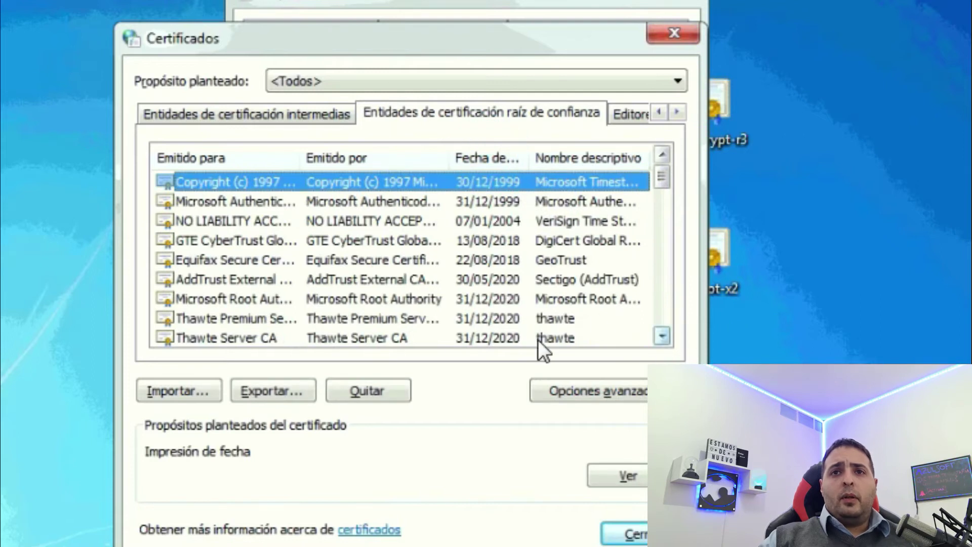
{"action": "left_click", "coordinate": [662, 337]}
{"action": "left_click", "coordinate": [662, 337]}
{"action": "left_click", "coordinate": [662, 336]}
{"action": "left_click", "coordinate": [662, 336]}
{"action": "left_click", "coordinate": [661, 336]}
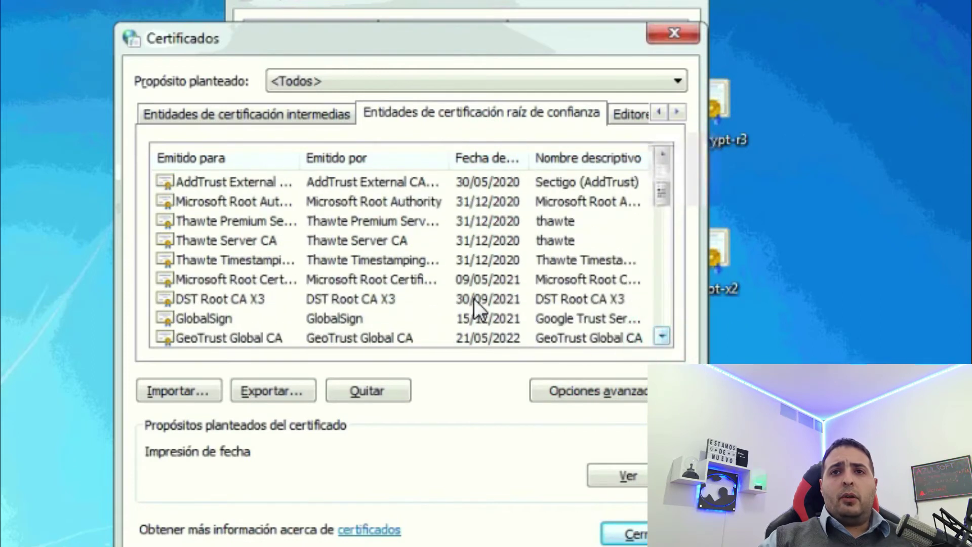
{"action": "left_click", "coordinate": [211, 299]}
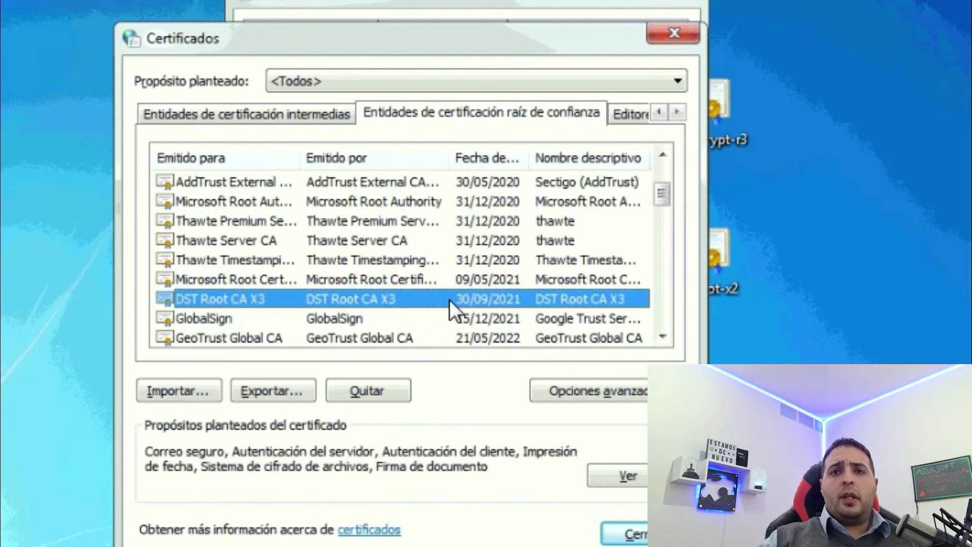
{"action": "left_click", "coordinate": [358, 387]}
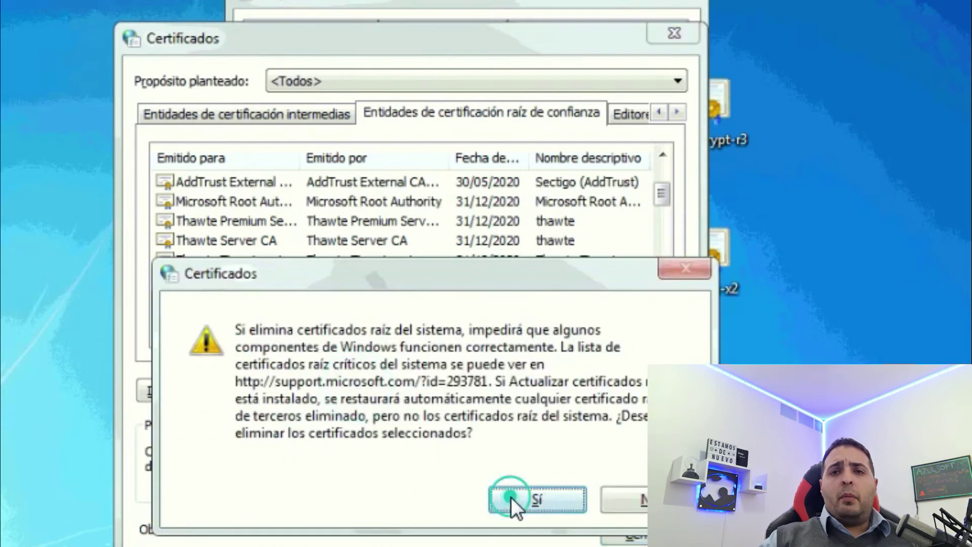
{"action": "left_click", "coordinate": [511, 497]}
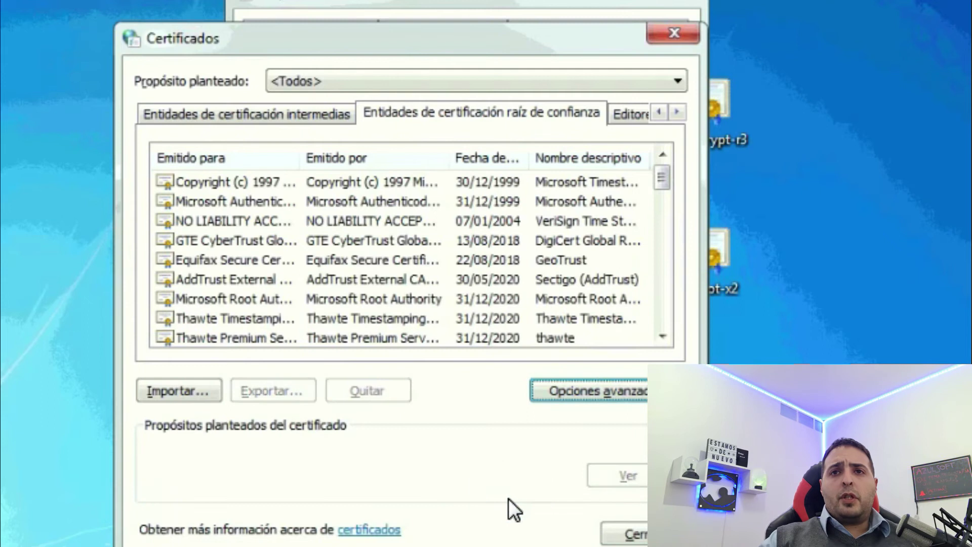
Start a certificate import for the trusted root authorities and choose isrgrootx1.der from the desktop, showing all file types.
{"action": "left_click", "coordinate": [172, 384]}
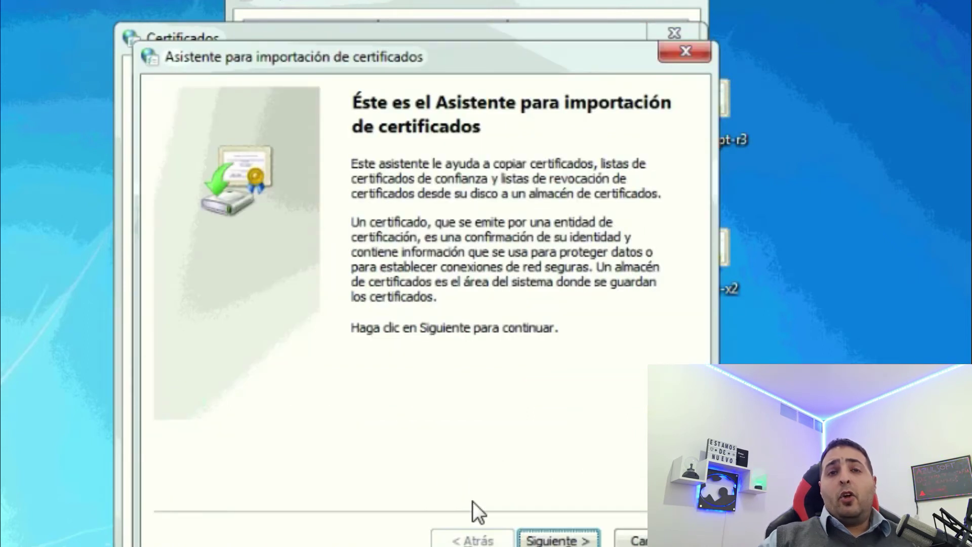
{"action": "left_click", "coordinate": [361, 417]}
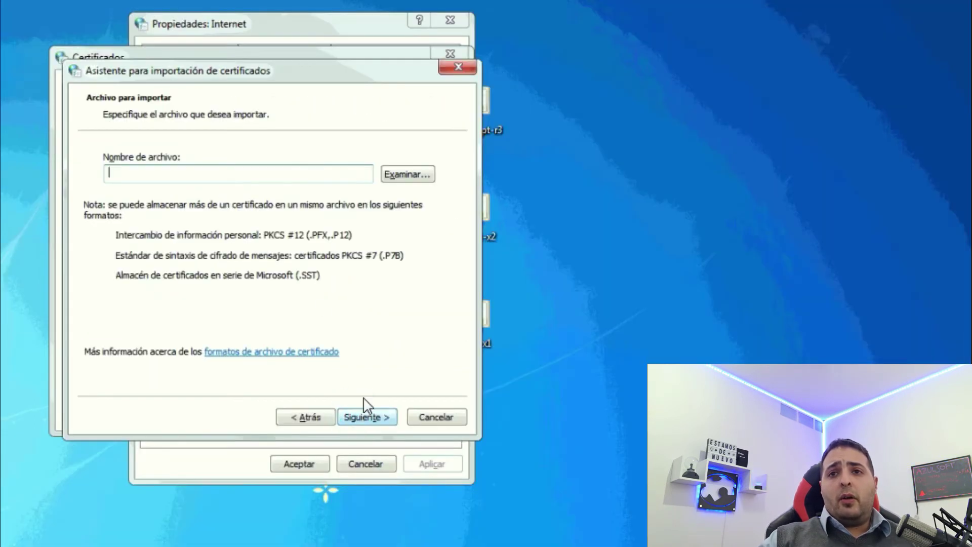
{"action": "left_click", "coordinate": [414, 174]}
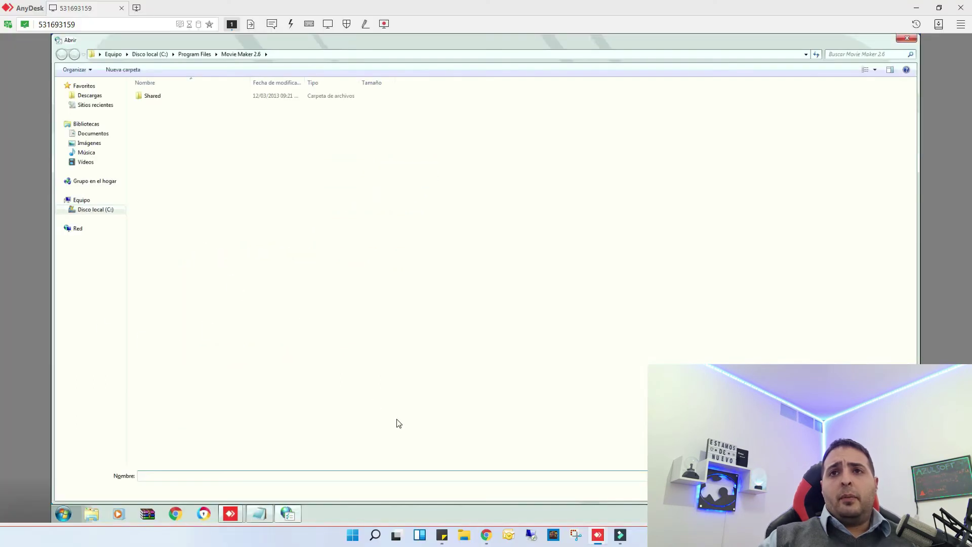
{"action": "left_click", "coordinate": [882, 476]}
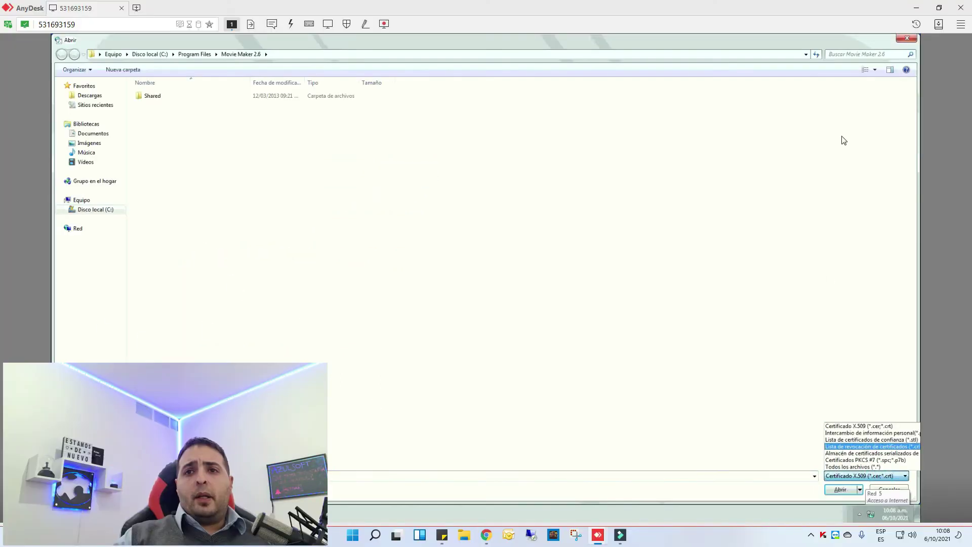
{"action": "left_click", "coordinate": [800, 40]}
{"action": "left_click", "coordinate": [767, 40]}
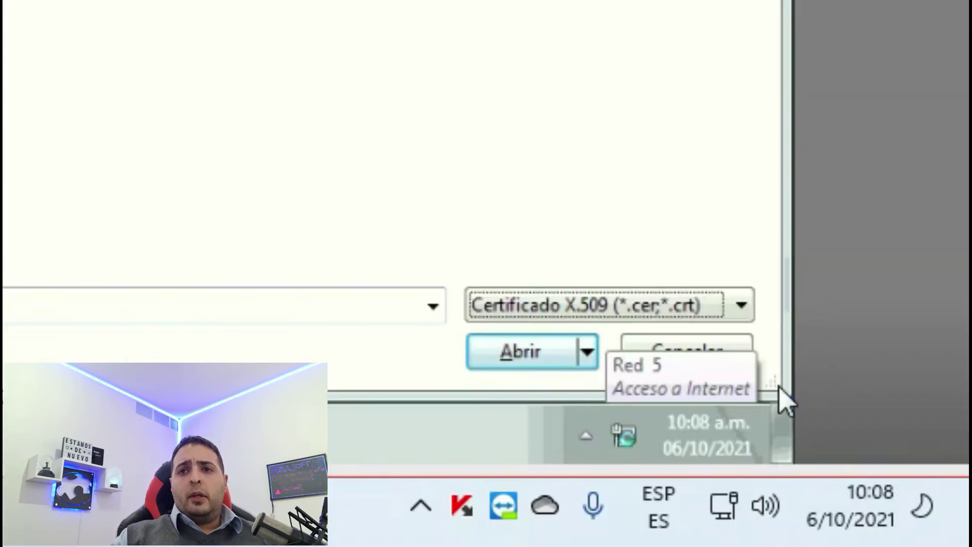
{"action": "left_click", "coordinate": [784, 391]}
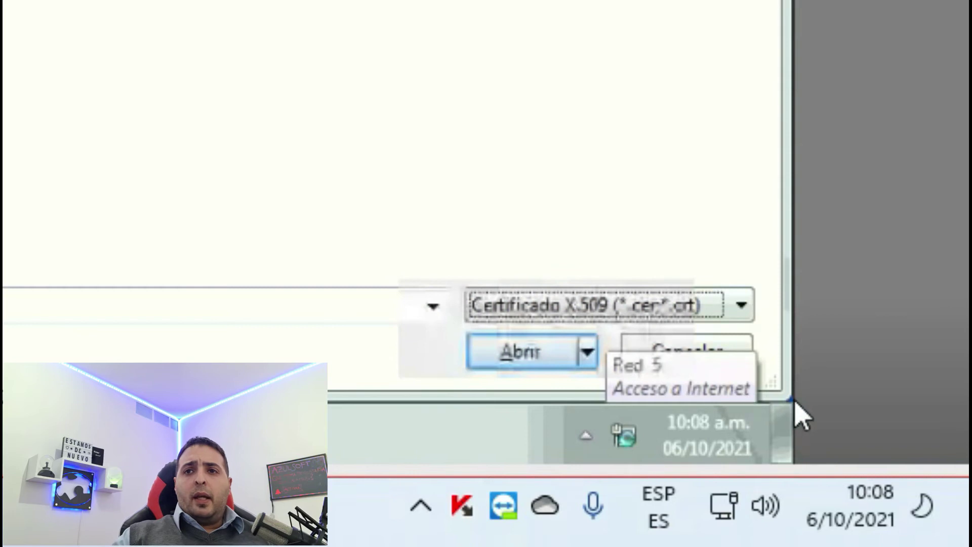
{"action": "left_click", "coordinate": [780, 393]}
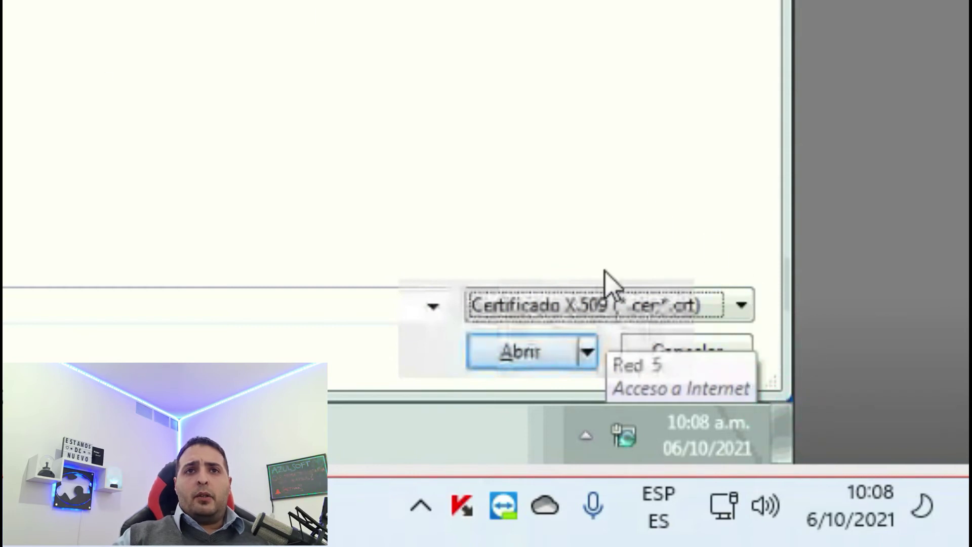
{"action": "left_click", "coordinate": [584, 310]}
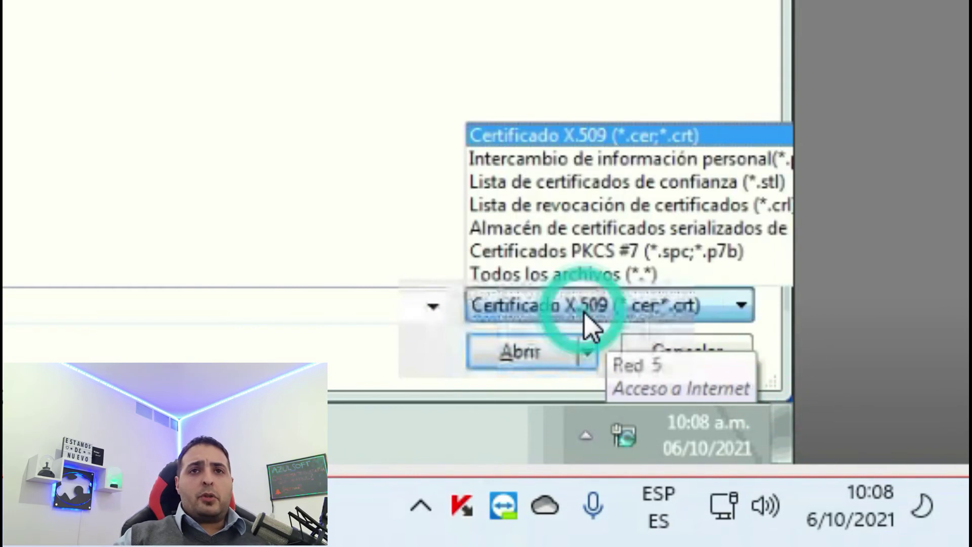
{"action": "left_click", "coordinate": [557, 274]}
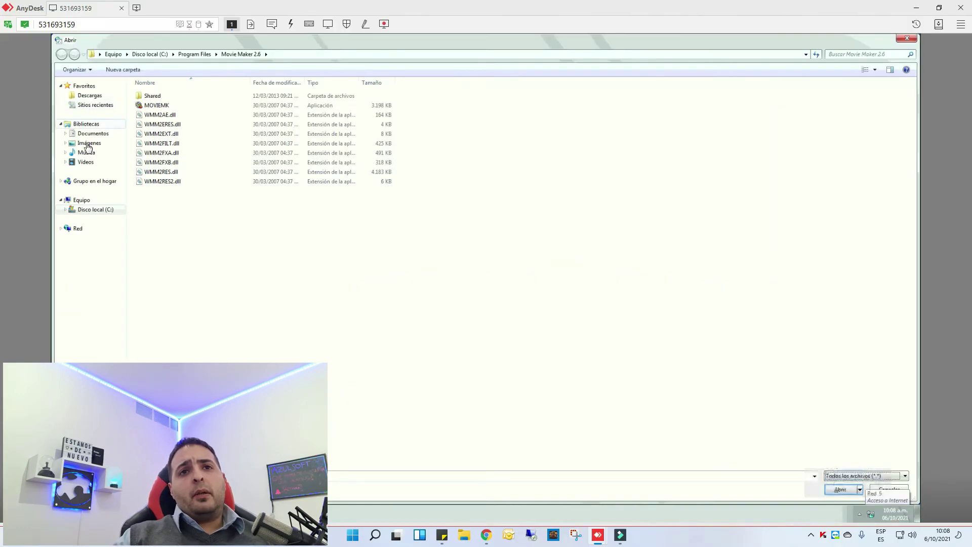
{"action": "left_click", "coordinate": [100, 54]}
{"action": "left_click", "coordinate": [110, 66]}
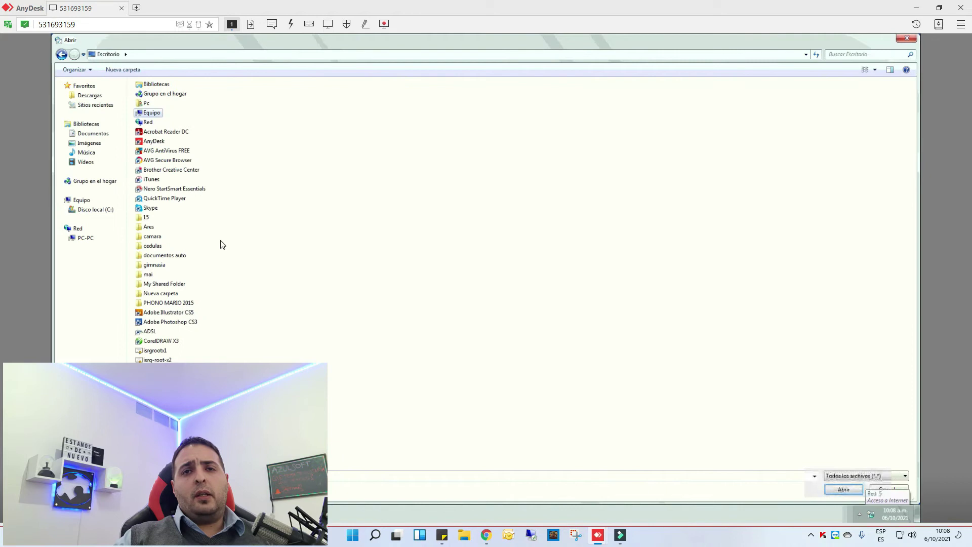
{"action": "double_click", "coordinate": [160, 351]}
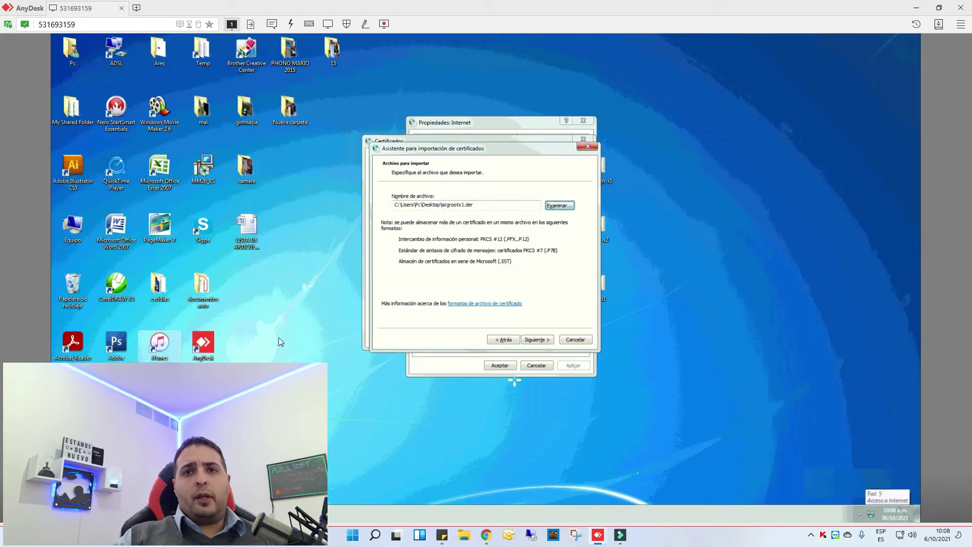
Complete the import of the ISRG Root X1 certificate into the trusted root authorities, accepting its installation.
{"action": "left_click", "coordinate": [536, 339]}
{"action": "left_click", "coordinate": [536, 340]}
{"action": "left_click", "coordinate": [536, 339]}
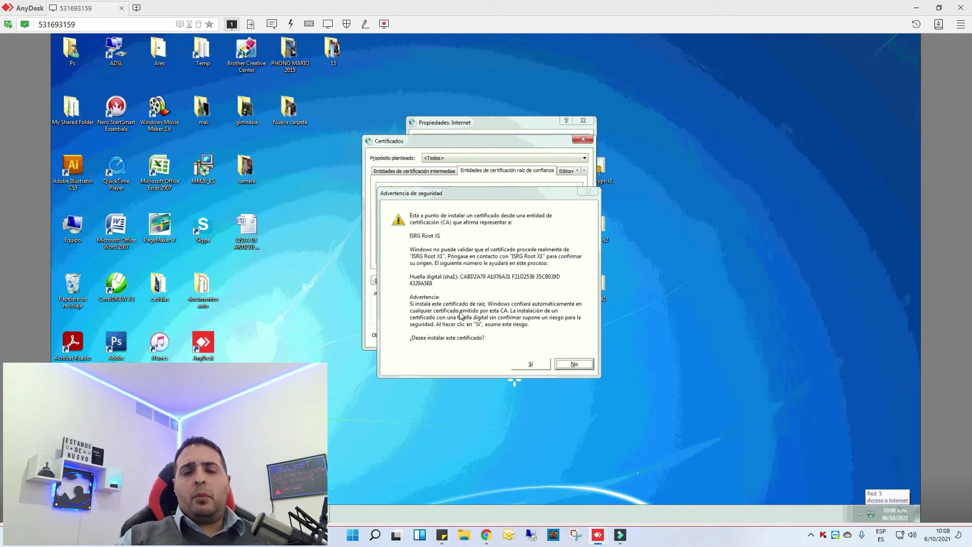
{"action": "left_click", "coordinate": [537, 364]}
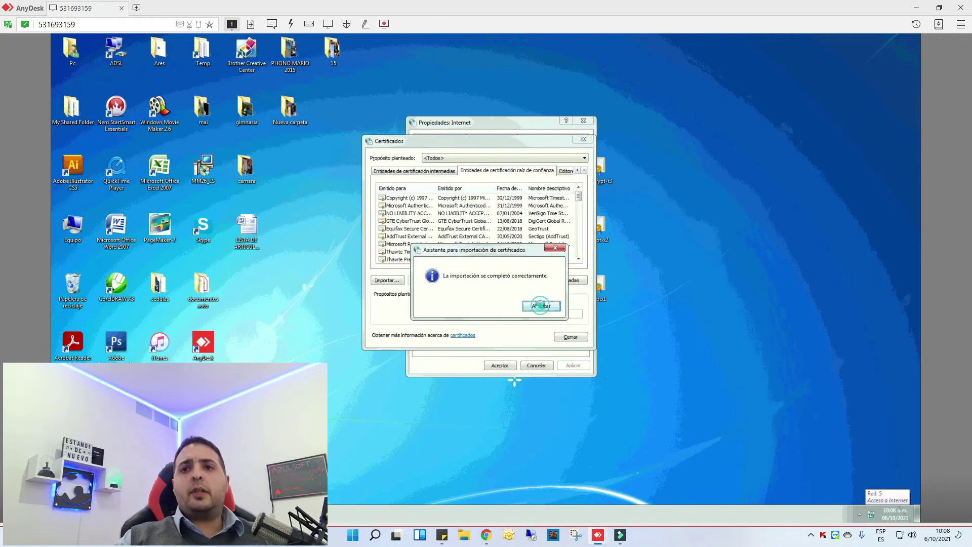
{"action": "left_click", "coordinate": [542, 307]}
Import isrg-root-x2.der from the desktop into the trusted root certification authorities, showing all file types and accepting its installation.
{"action": "left_click", "coordinate": [387, 281]}
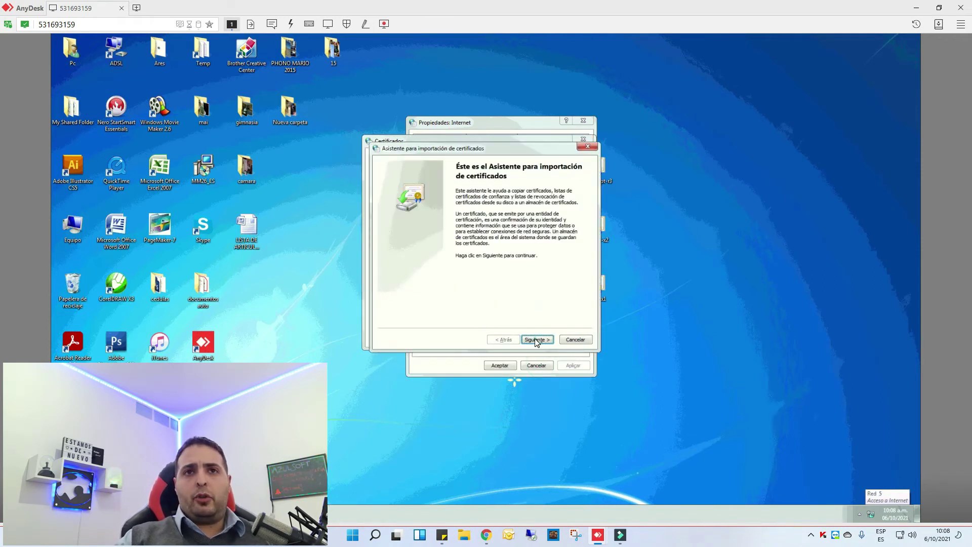
{"action": "left_click", "coordinate": [537, 339]}
{"action": "left_click", "coordinate": [561, 202]}
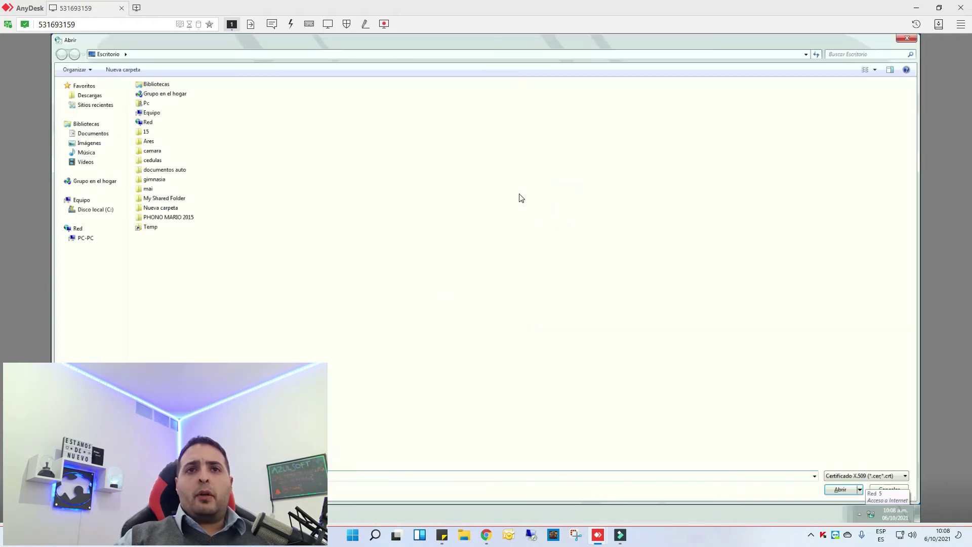
{"action": "left_click", "coordinate": [864, 477]}
{"action": "left_click", "coordinate": [848, 467]}
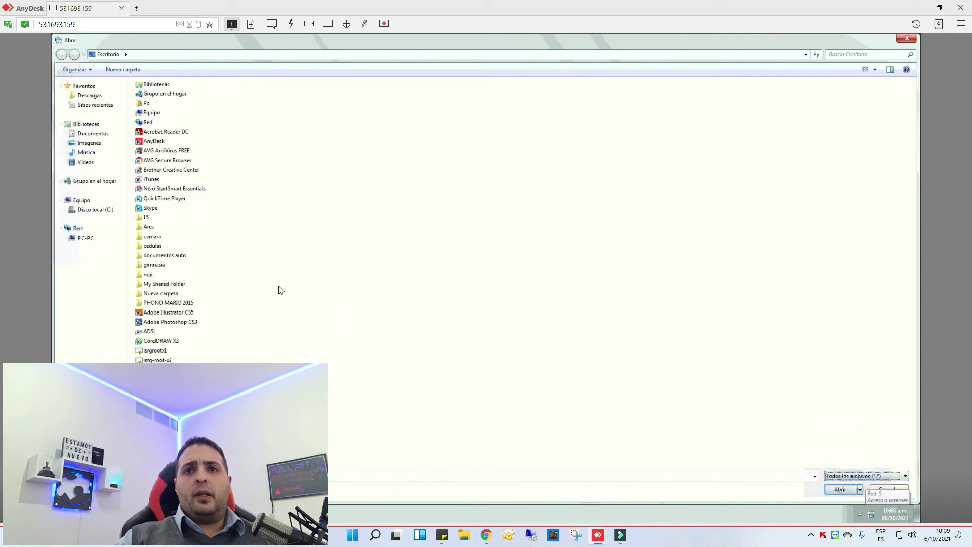
{"action": "double_click", "coordinate": [157, 359]}
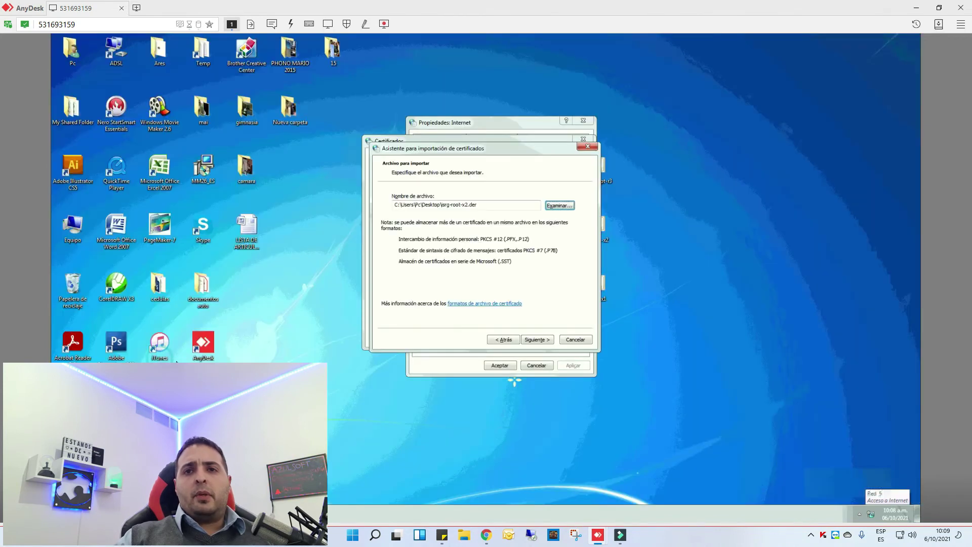
{"action": "left_click", "coordinate": [536, 339]}
{"action": "left_click", "coordinate": [540, 340]}
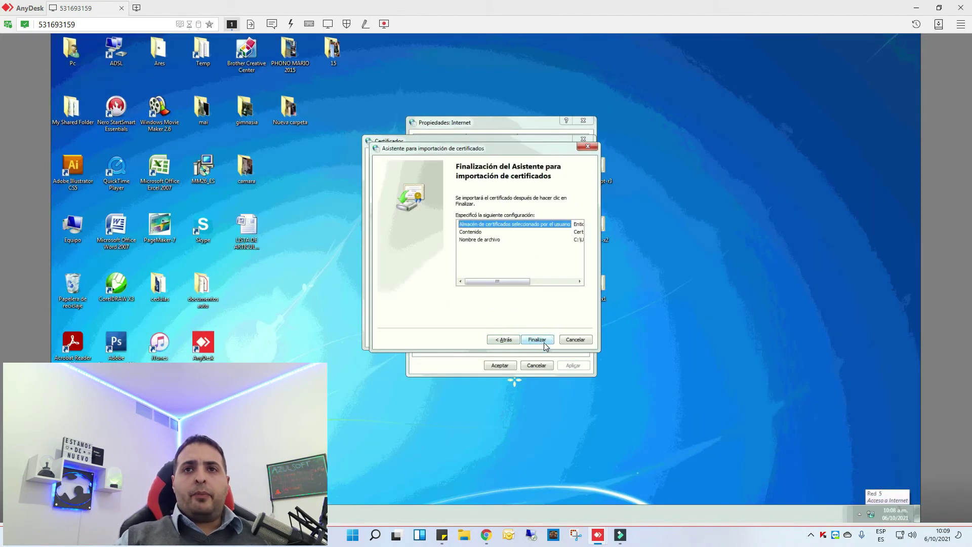
{"action": "left_click", "coordinate": [541, 339]}
{"action": "left_click", "coordinate": [531, 364]}
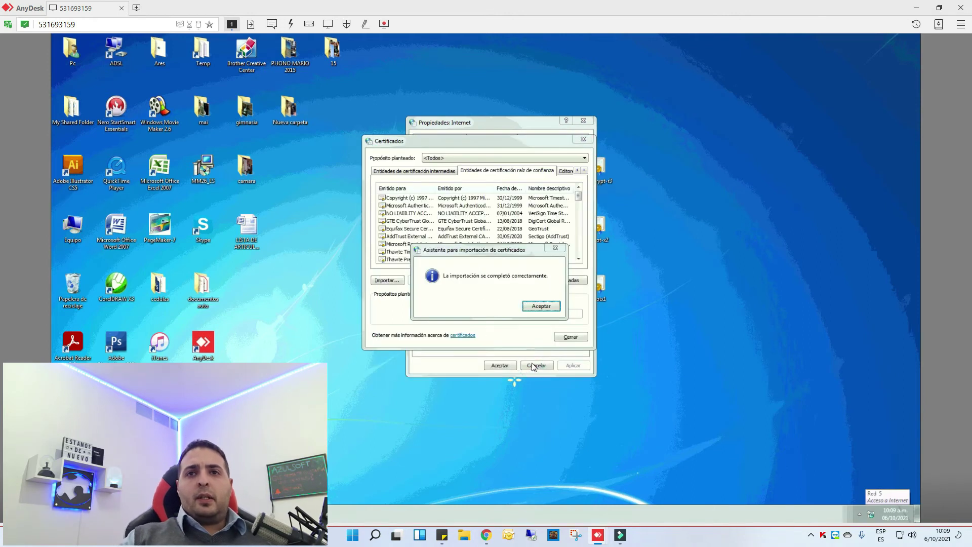
{"action": "left_click", "coordinate": [540, 306]}
Import the lets-encrypt-r3 certificate from the desktop into the trusted root certification authorities, showing all file types.
{"action": "left_click", "coordinate": [389, 281]}
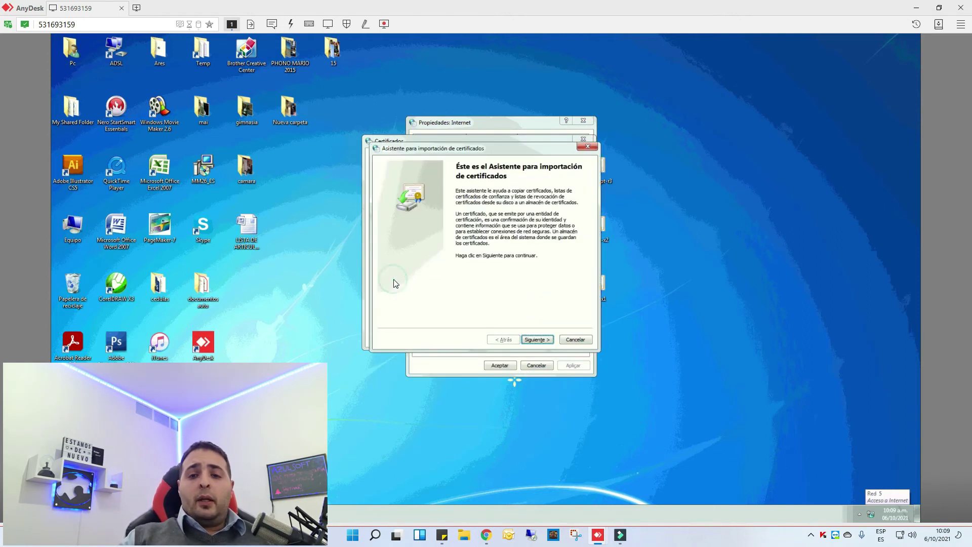
{"action": "left_click", "coordinate": [545, 338]}
{"action": "left_click", "coordinate": [546, 339]}
{"action": "left_click", "coordinate": [523, 304]}
{"action": "left_click", "coordinate": [559, 205]}
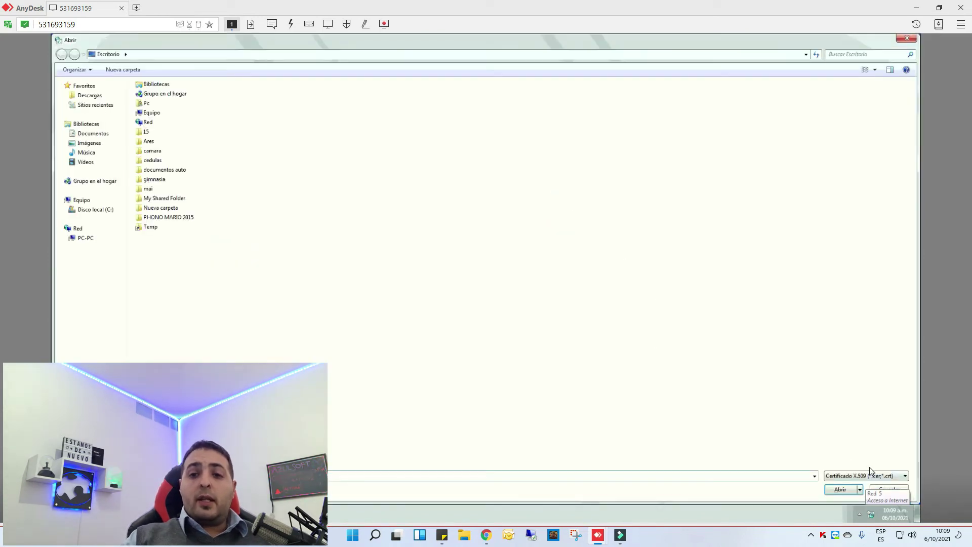
{"action": "left_click", "coordinate": [869, 470]}
{"action": "left_click", "coordinate": [860, 466]}
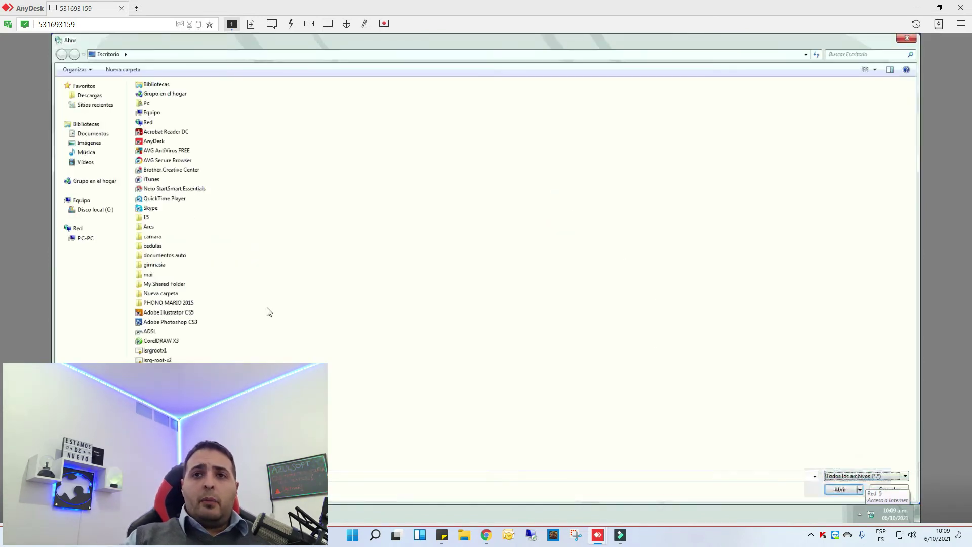
{"action": "double_click", "coordinate": [154, 369]}
{"action": "left_click", "coordinate": [538, 339]}
{"action": "left_click", "coordinate": [549, 337]}
{"action": "left_click", "coordinate": [537, 340]}
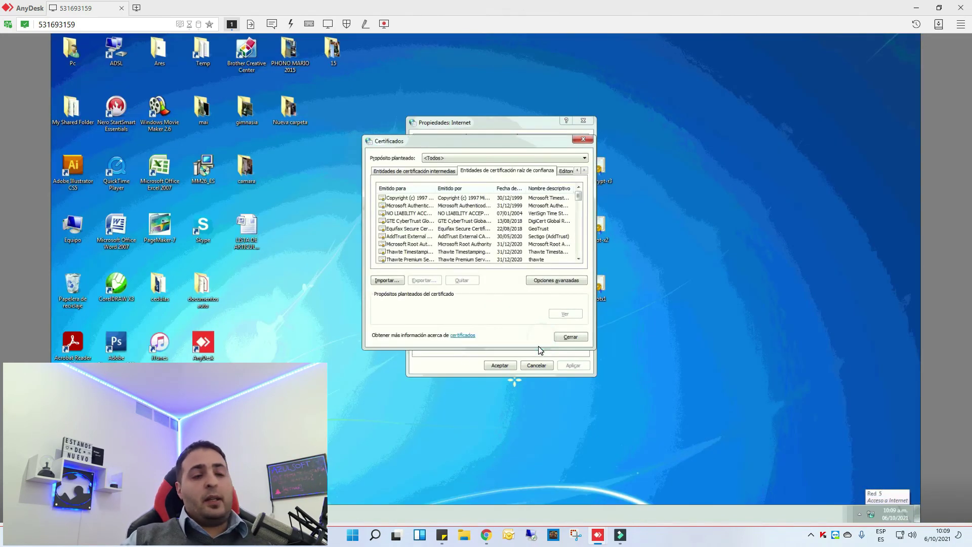
{"action": "left_click", "coordinate": [529, 359]}
{"action": "left_click", "coordinate": [540, 307]}
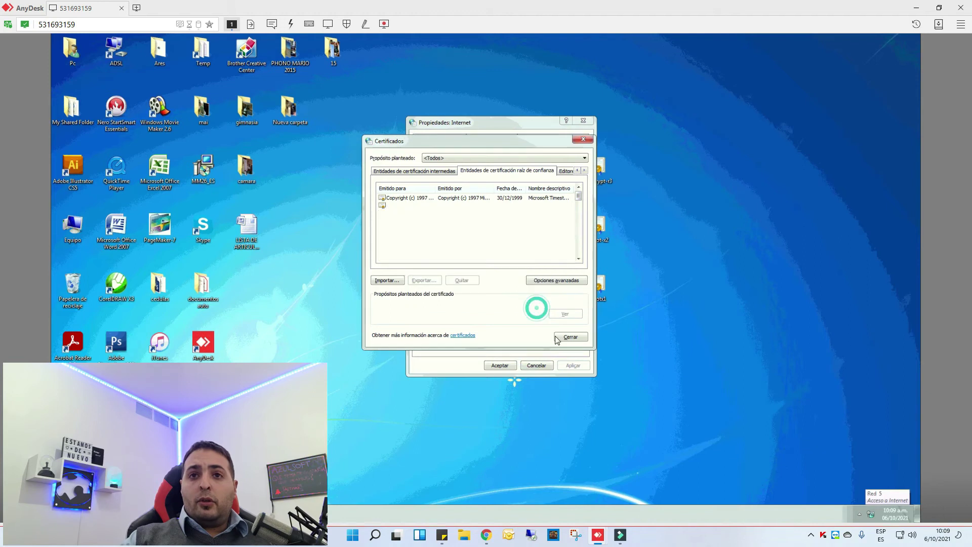
Close the certificate manager, accept the Internet properties, and open the new text document on the desktop.
{"action": "left_click", "coordinate": [569, 336]}
{"action": "left_click", "coordinate": [504, 365]}
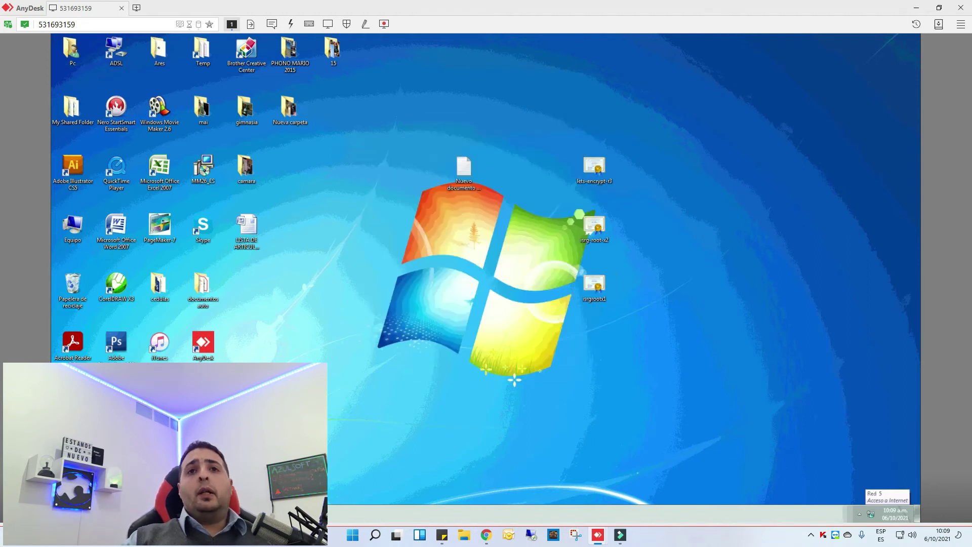
{"action": "double_click", "coordinate": [448, 182]}
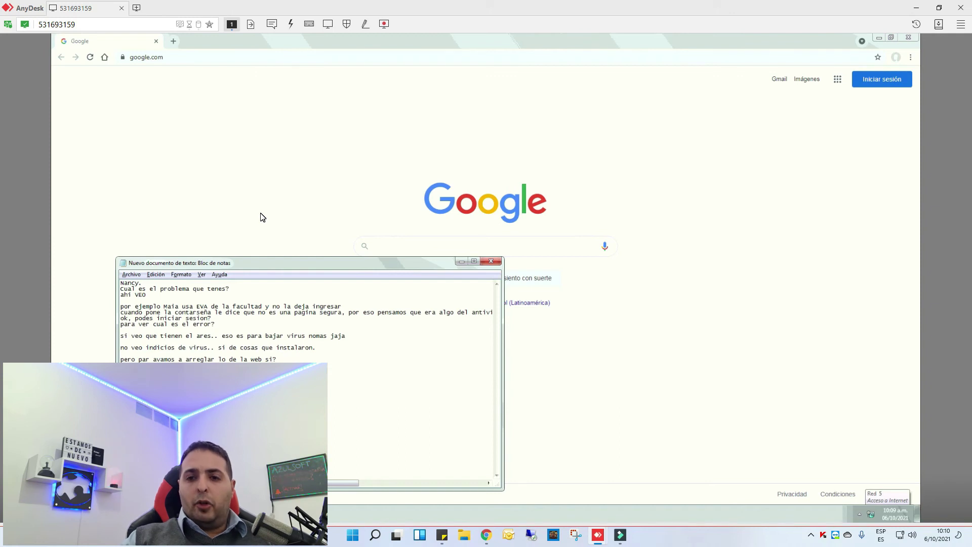
Switch to the remote PC's Chrome, load eva-cursos.psico.edu.uy to check the site, and return to the open text document.
{"action": "key", "text": "alt+Tab"}
{"action": "type", "text": "eva"}
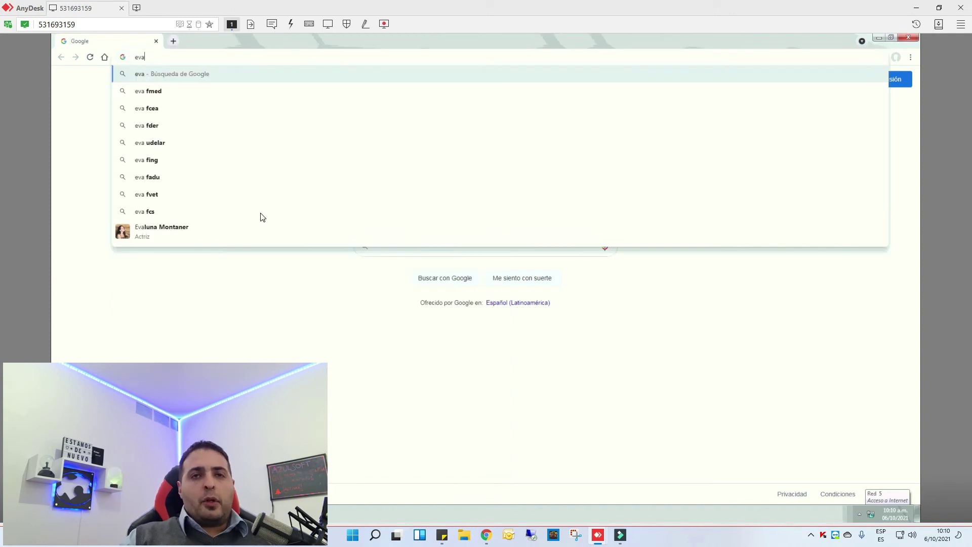
{"action": "type", "text": "-cursos"}
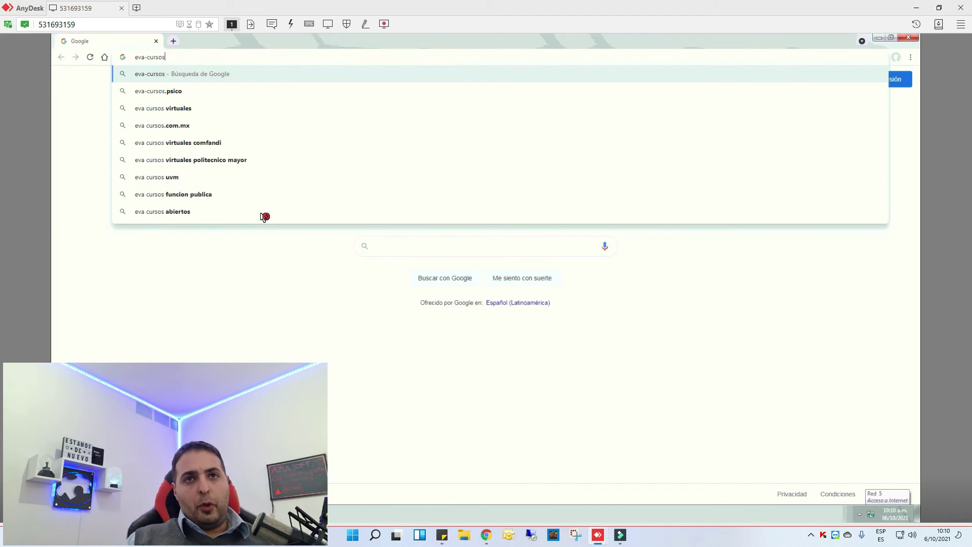
{"action": "type", "text": ".e"}
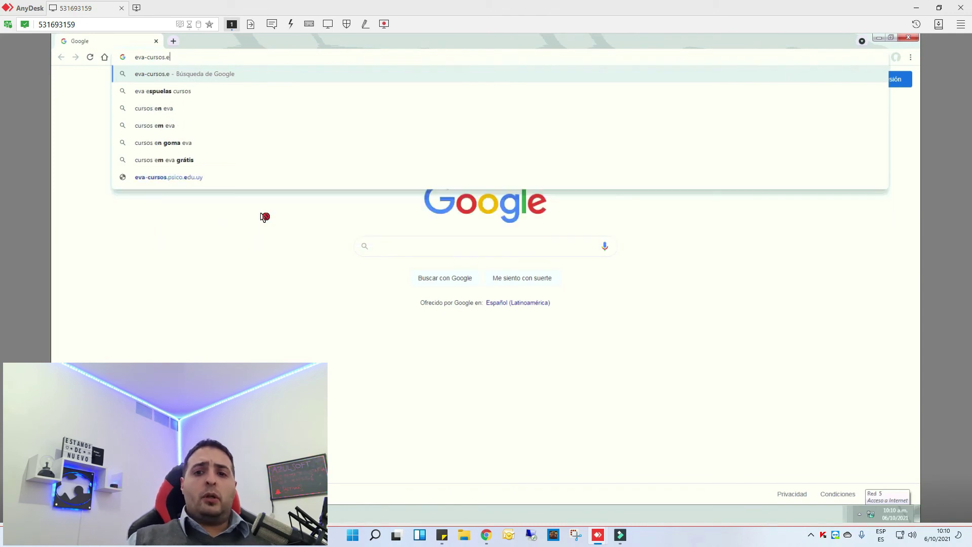
{"action": "key", "text": "BackSpace"}
{"action": "type", "text": "psico"}
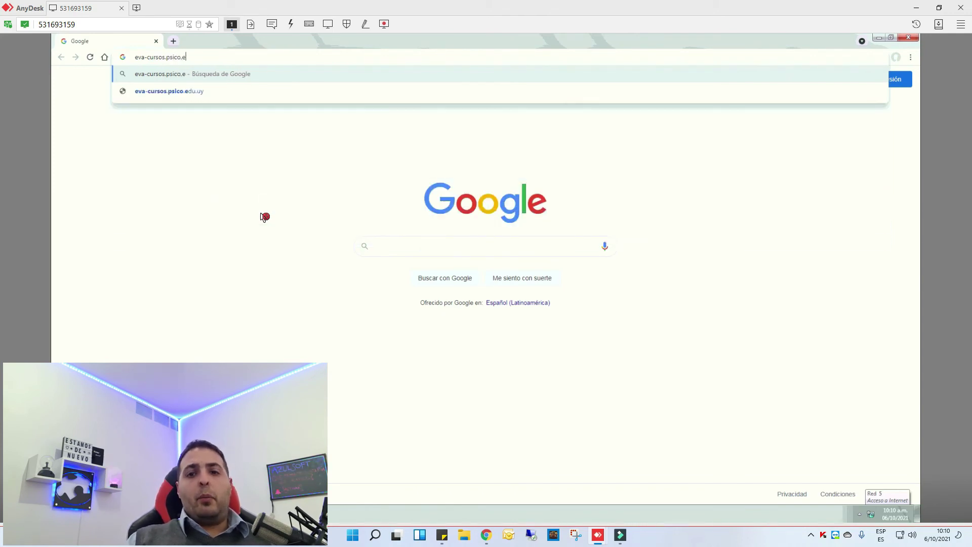
{"action": "key", "text": "Down"}
{"action": "key", "text": "Return"}
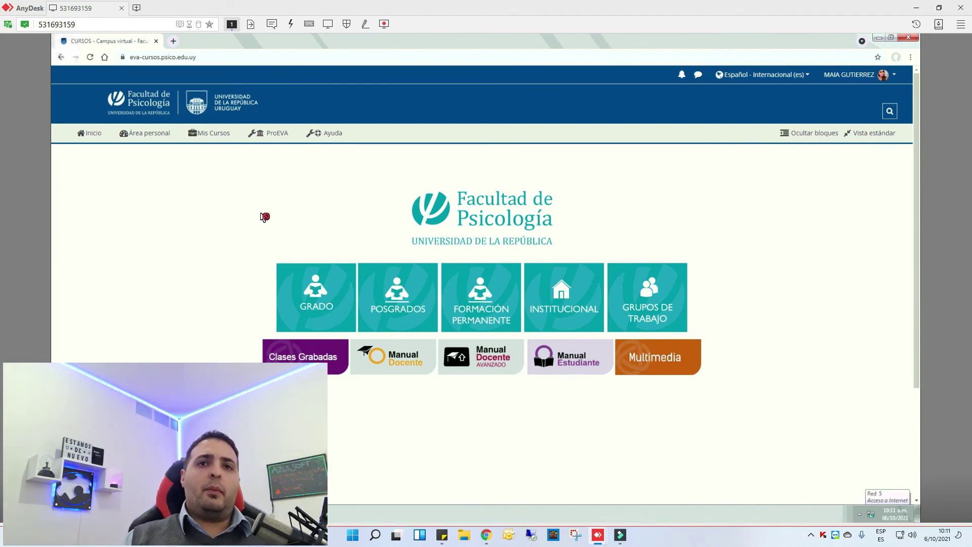
{"action": "key", "text": "alt+Tab"}
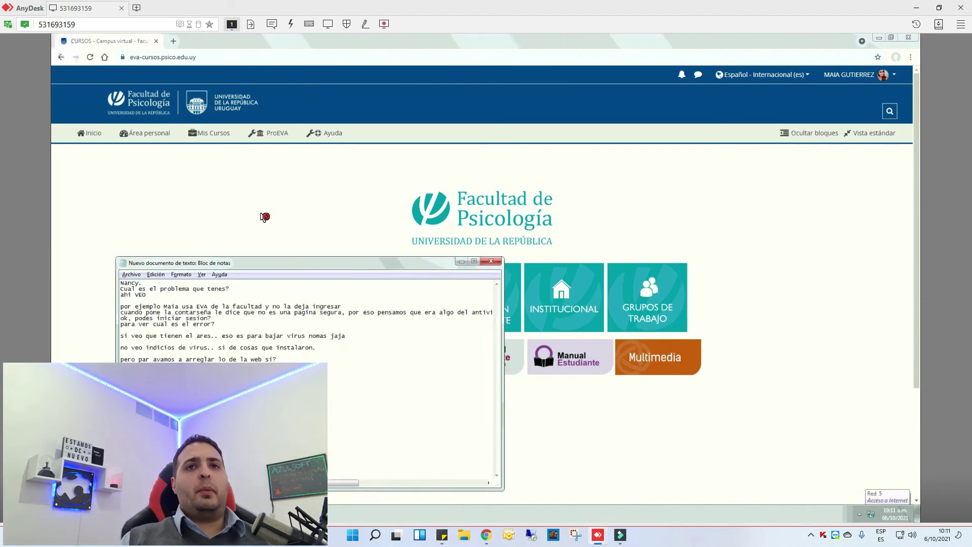